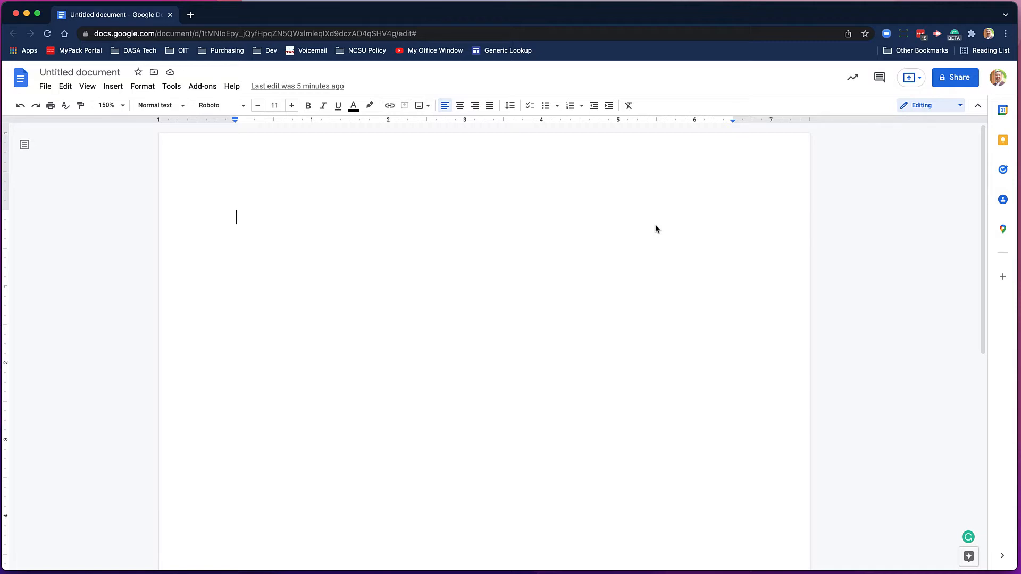
Step: Insert a smart chip mentioning the first suggested person at the start of the document
text(@)
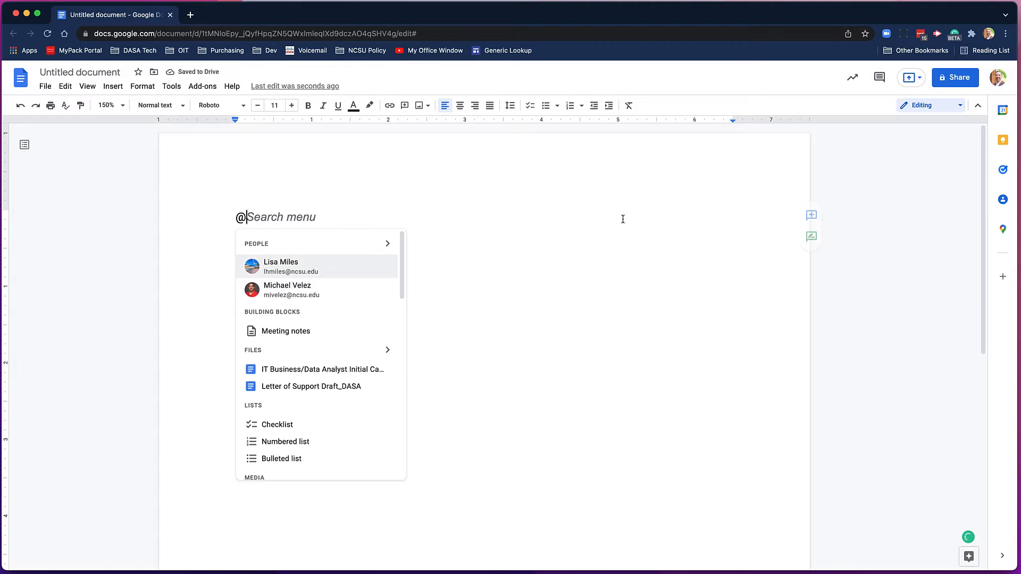
click(326, 271)
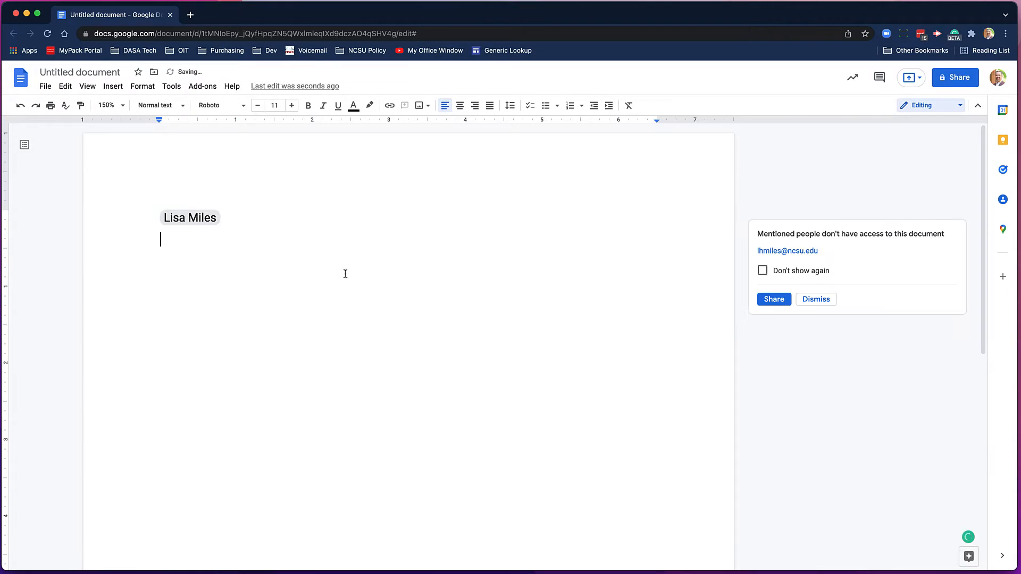
mouse_move(200, 221)
Step: Insert a Meeting notes block for the All-Staff Check-In event below the person chip and check its attendee and file chips
key(Return)
text(@)
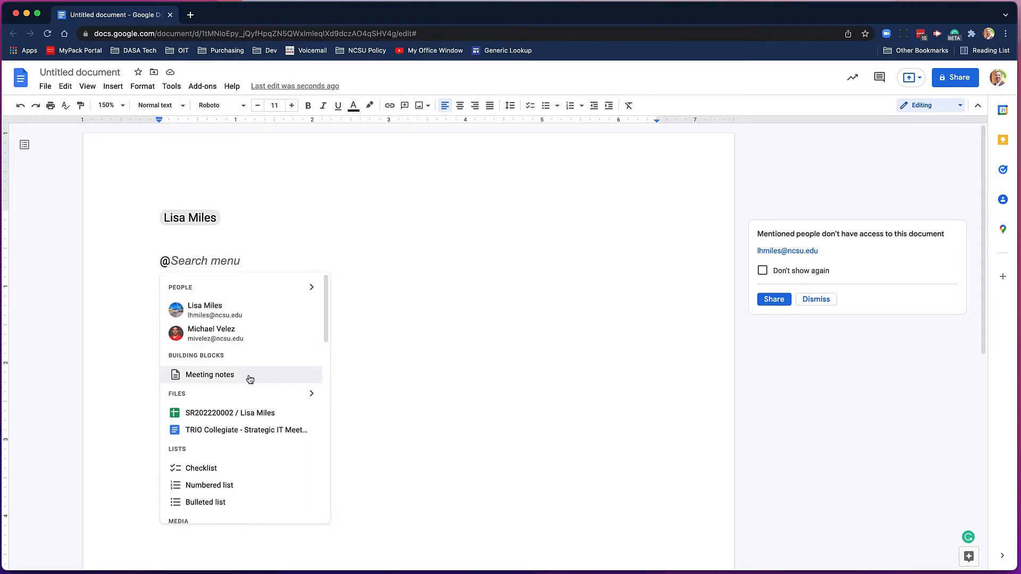
click(250, 379)
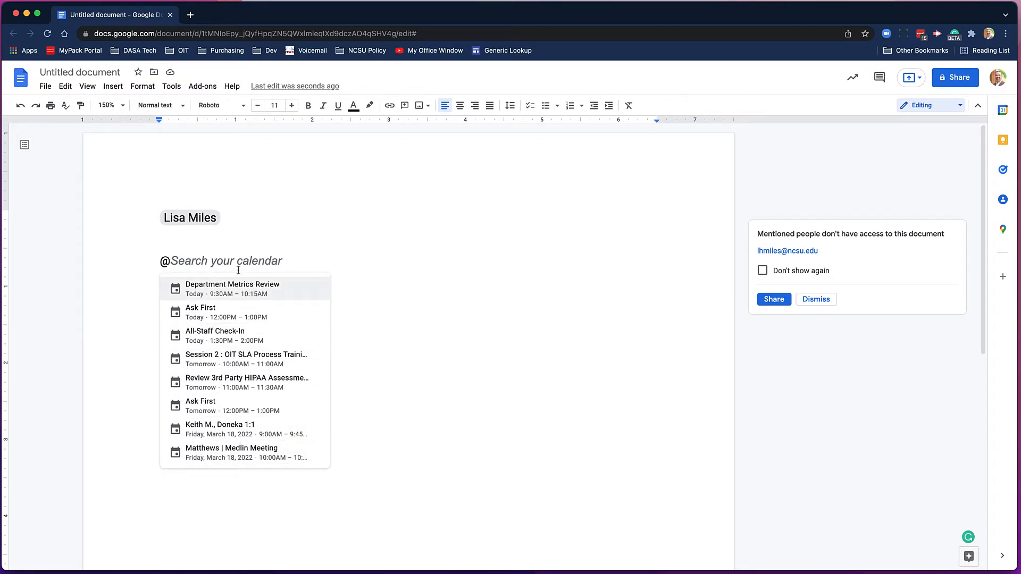
click(243, 333)
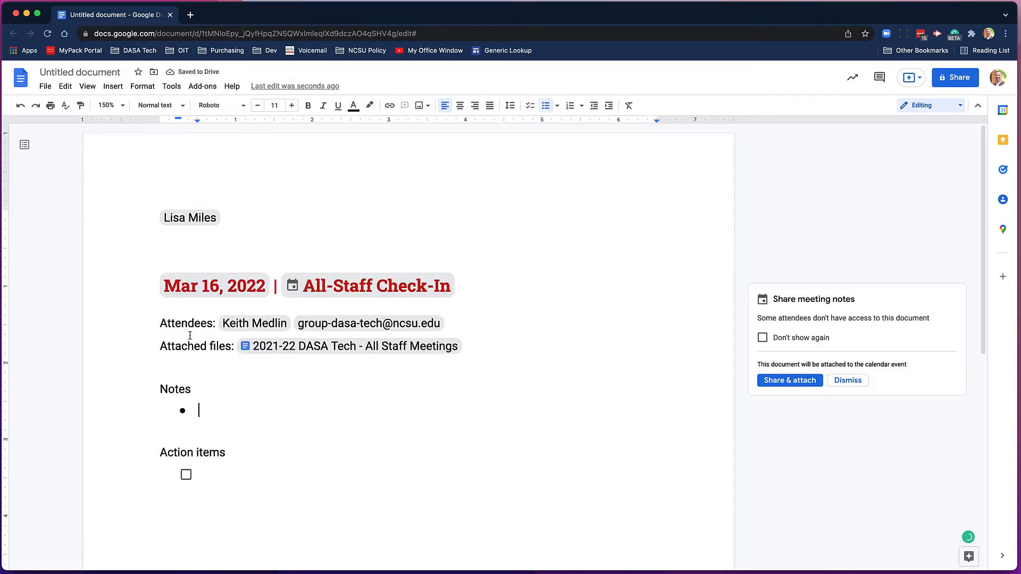
mouse_move(360, 327)
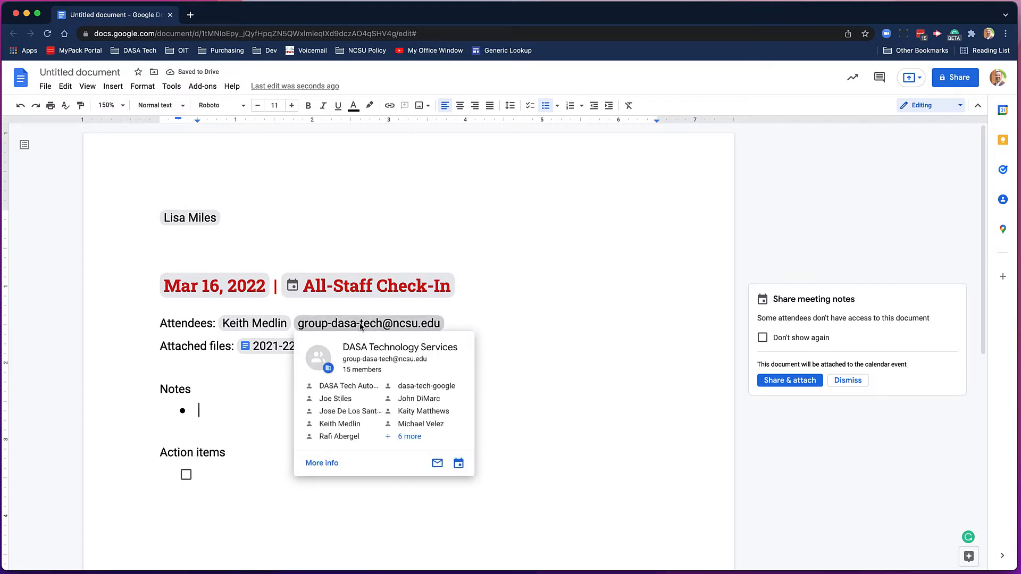
mouse_move(232, 329)
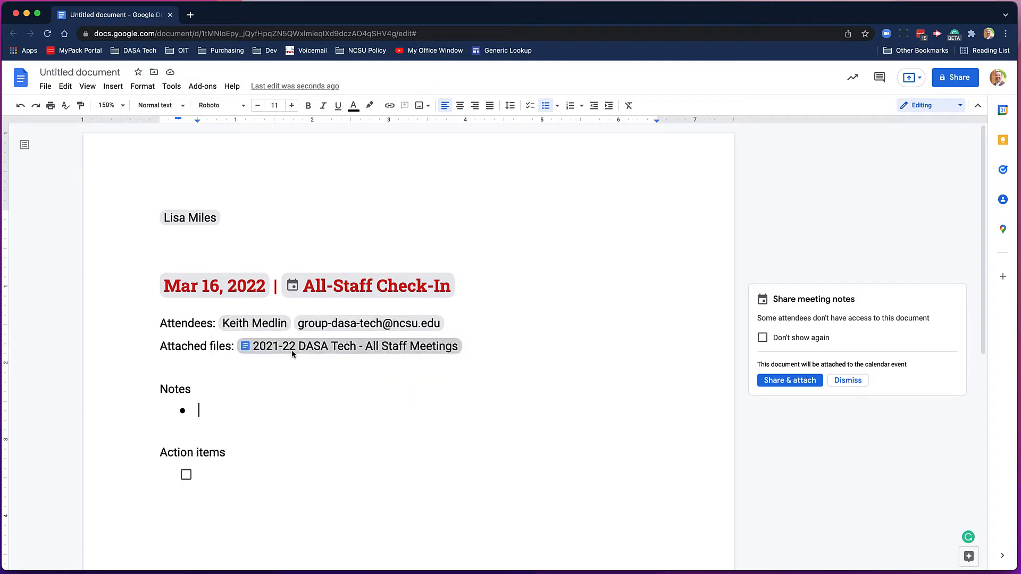
mouse_move(306, 353)
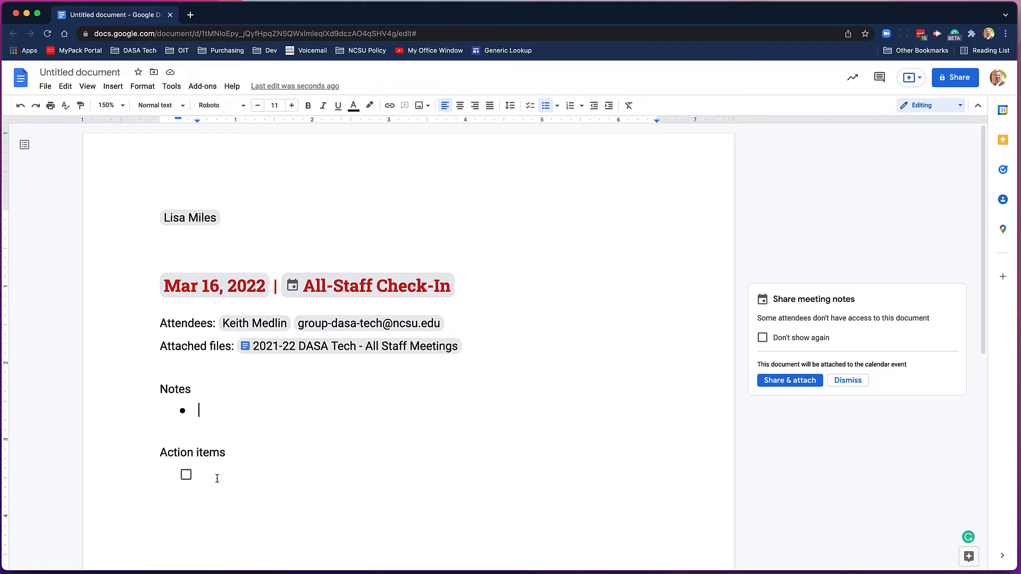
Step: Delete the whole All-Staff Check-In meeting notes block, including its empty checklist item
drag(208, 477, 124, 302)
key(BackSpace)
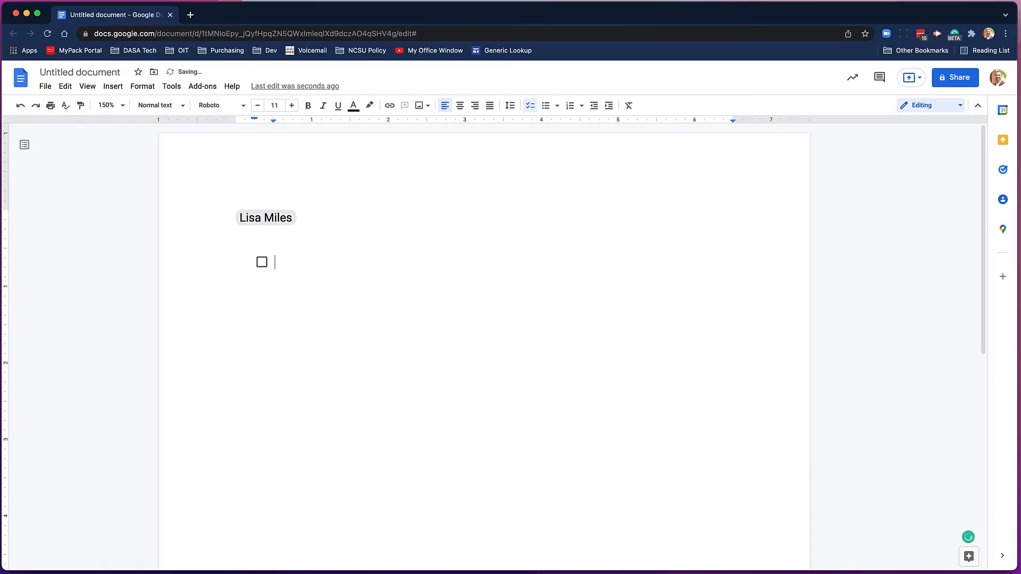
key(BackSpace)
Step: Insert a file smart chip for TRIO Collegiate - Strategic IT Meetings - Current below the person chip
text(@)
scroll(322, 372, down, 2)
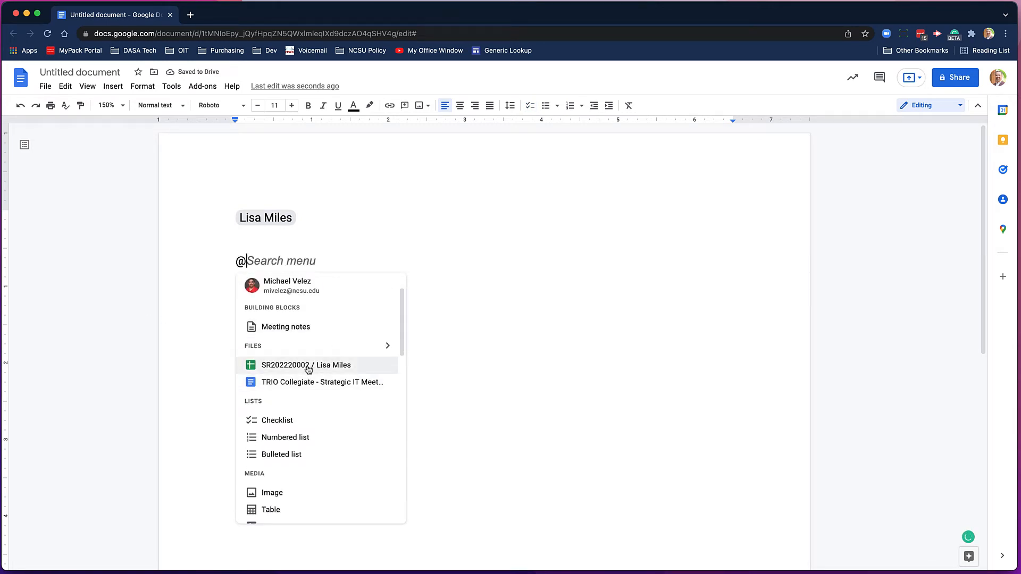
click(303, 382)
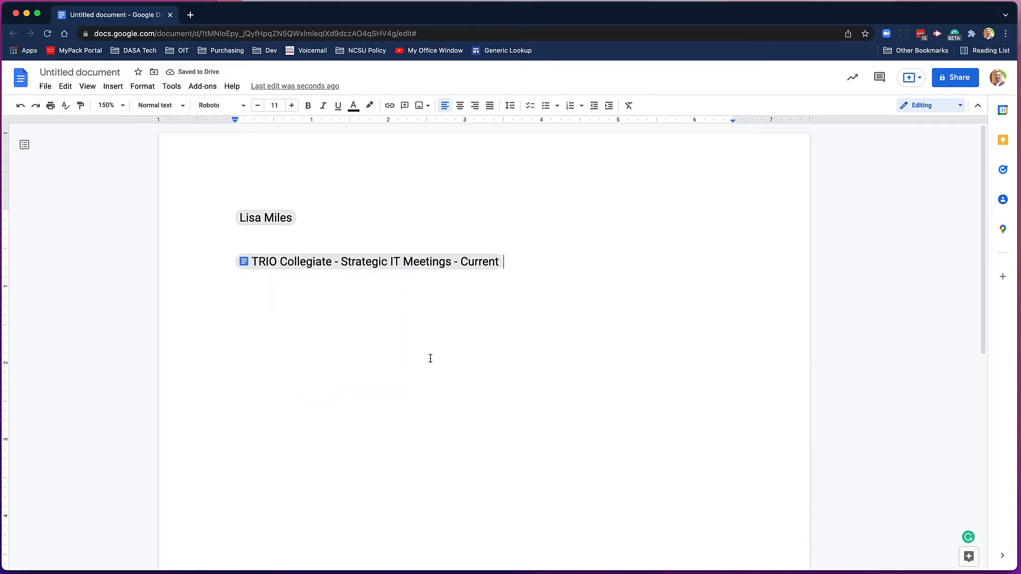
Step: Preview the linked TRIO Collegiate file from its chip, look through its meeting tables, and close the preview
mouse_move(387, 265)
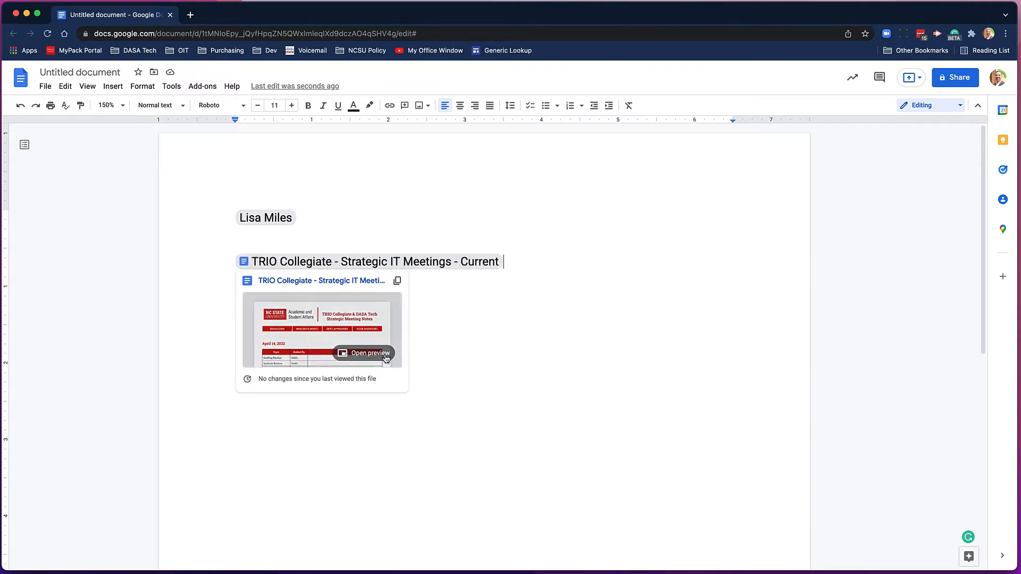
click(382, 356)
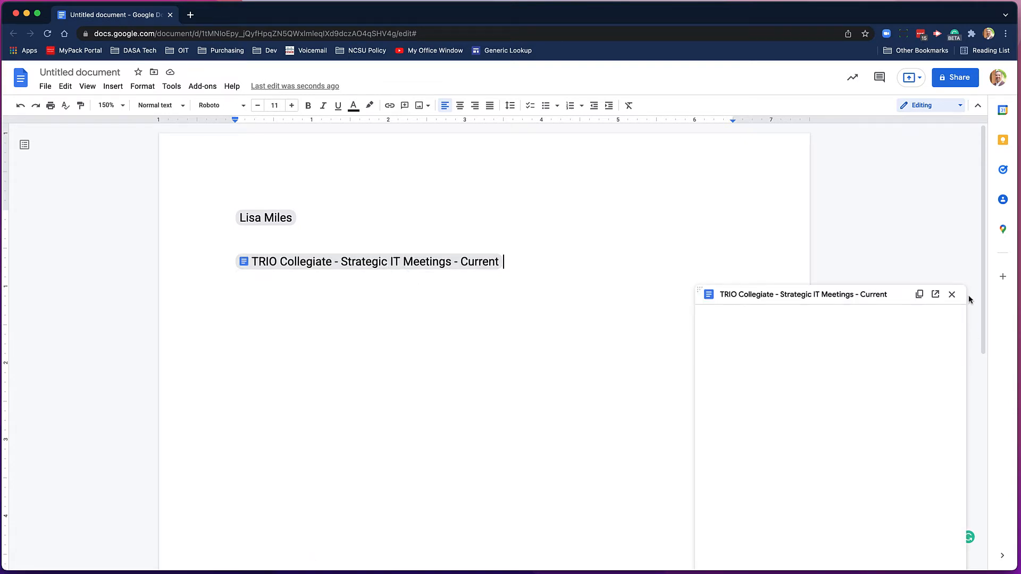
scroll(845, 373, down, 15)
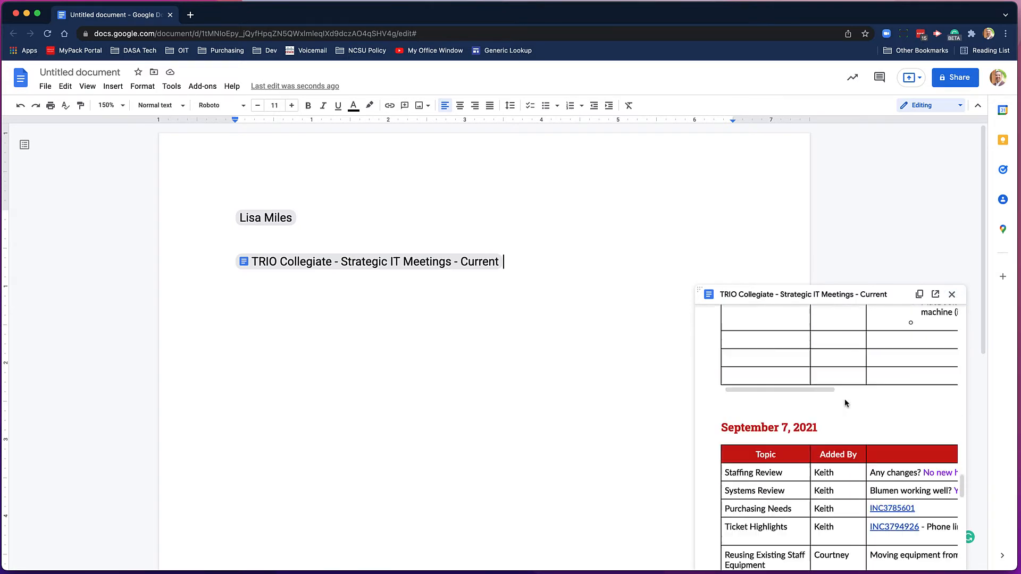
scroll(851, 394, up, 15)
click(953, 296)
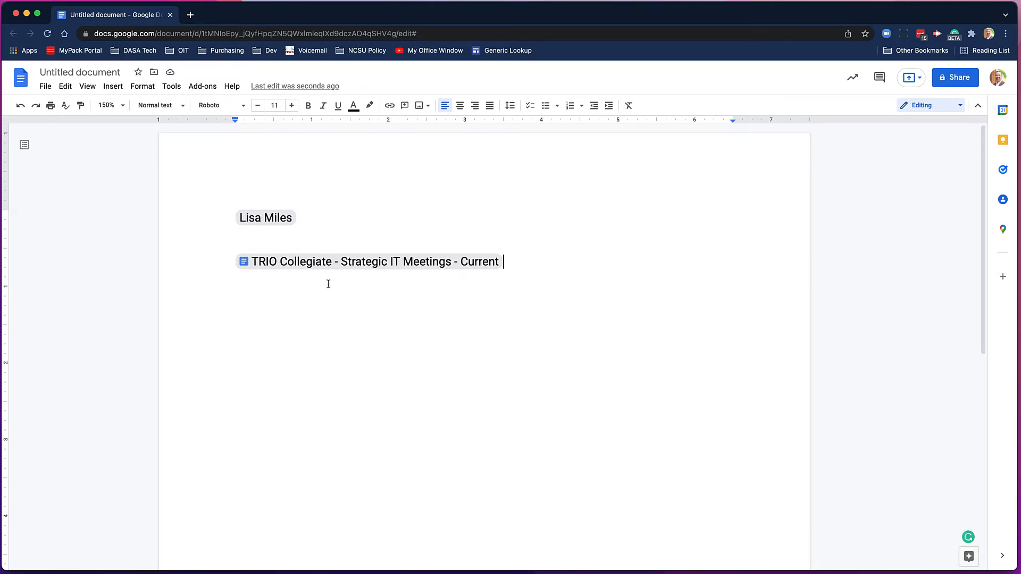
Step: Insert a checklist below the file chip with the items Adgsdfg, Df, Ad, Sg, Dsfg, Dsfg and Dfs
click(418, 306)
text(@)
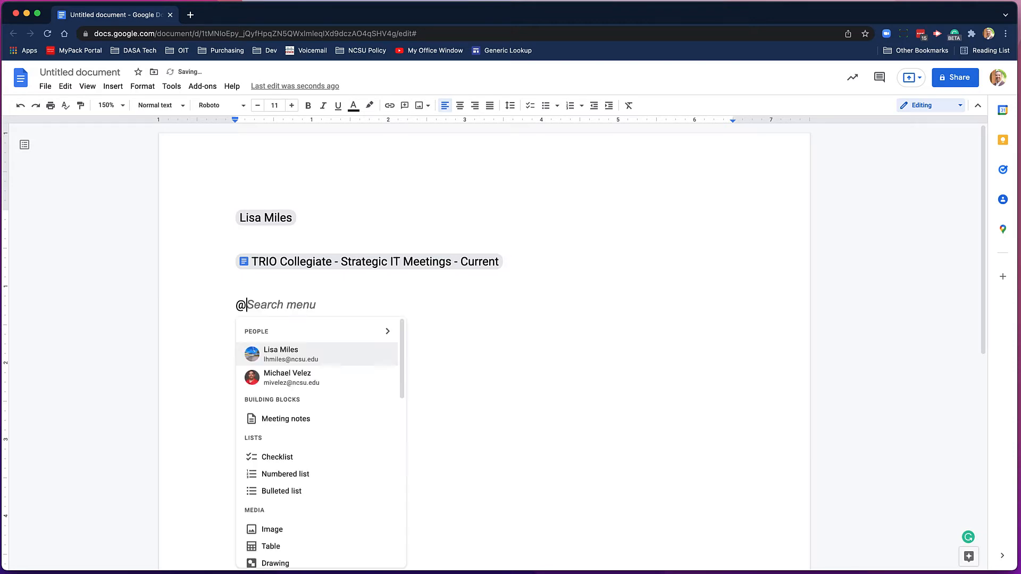
scroll(342, 394, down, 2)
scroll(342, 394, down, 3)
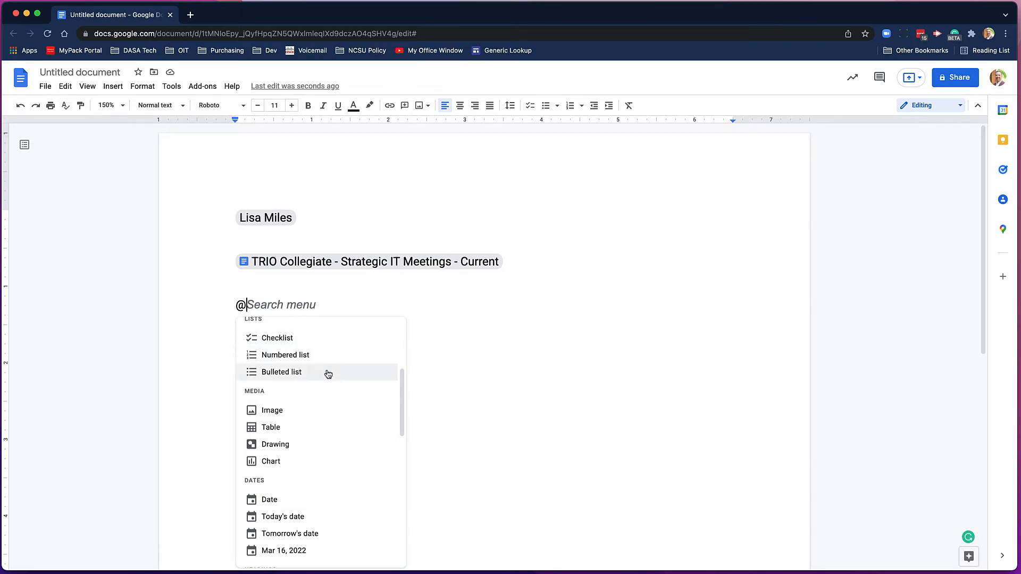
click(324, 341)
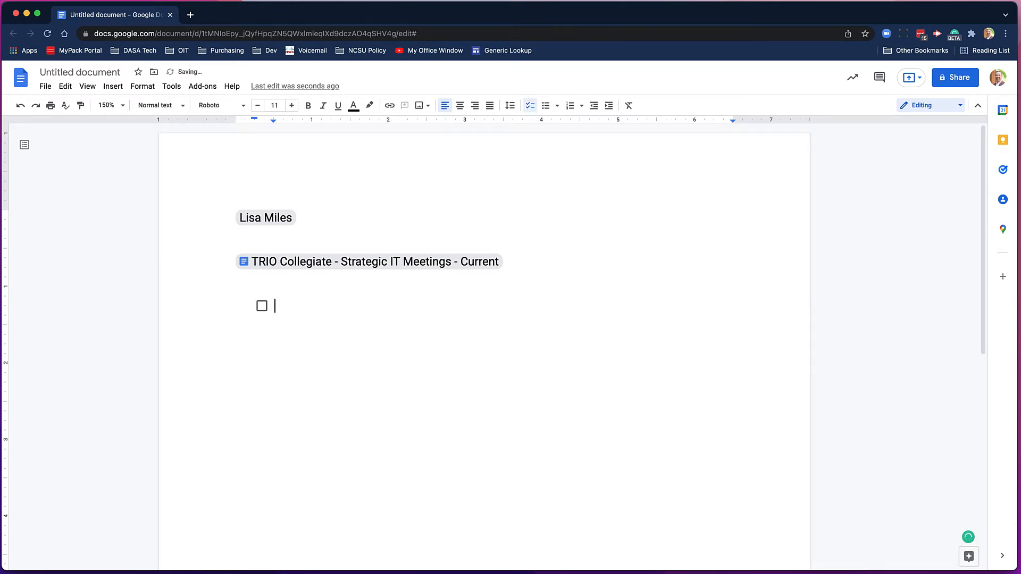
text(adgsdfg df ad sg dsfg dsfg dfs)
scroll(268, 311, down, 1)
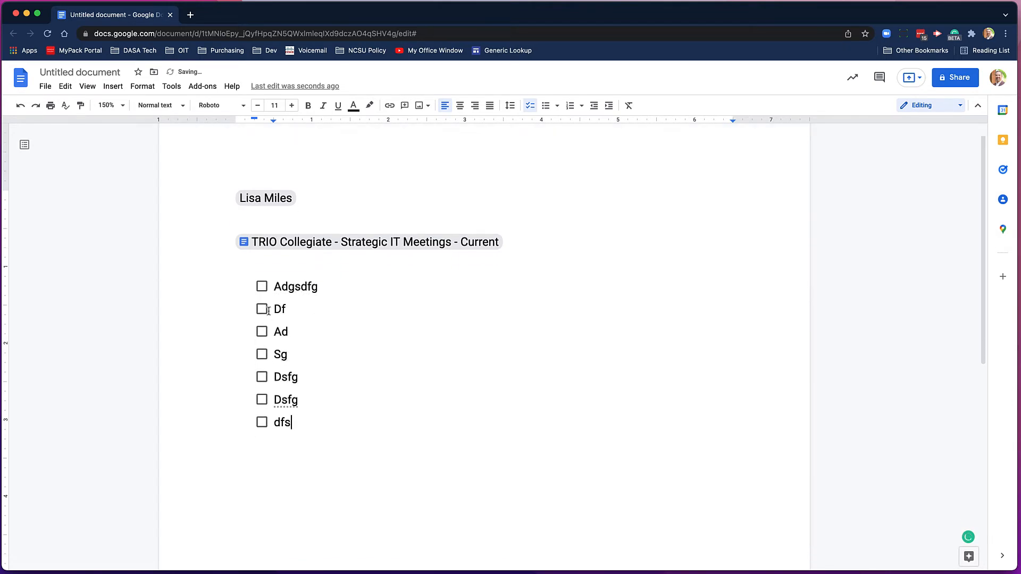
Step: Check off the checklist items Adgsdfg, Df, Sg and Dfs
click(262, 278)
click(262, 302)
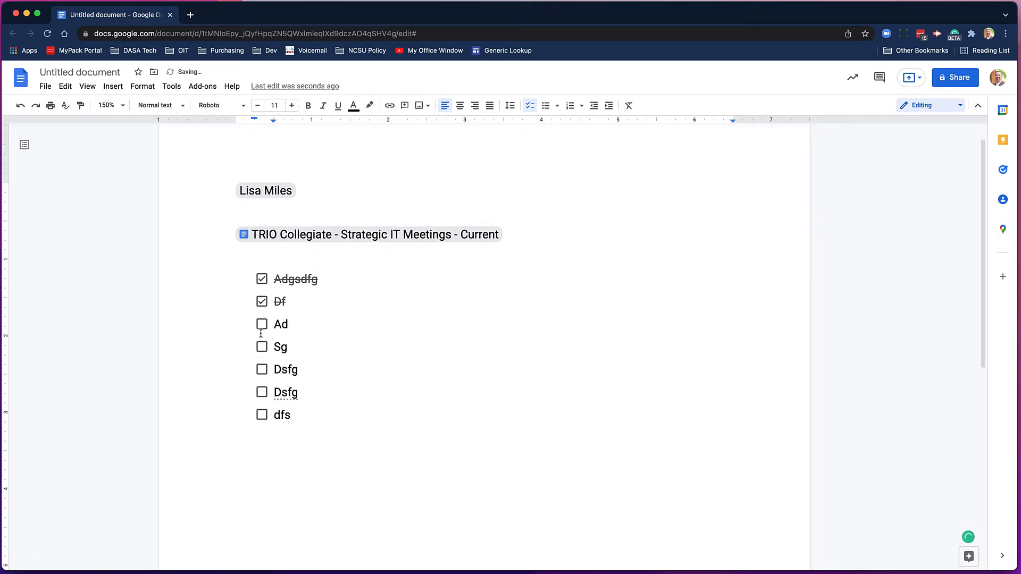
click(262, 347)
click(262, 415)
Step: End the checklist and insert a bar chart on the line below it using the @ menu
key(Return)
key(Return)
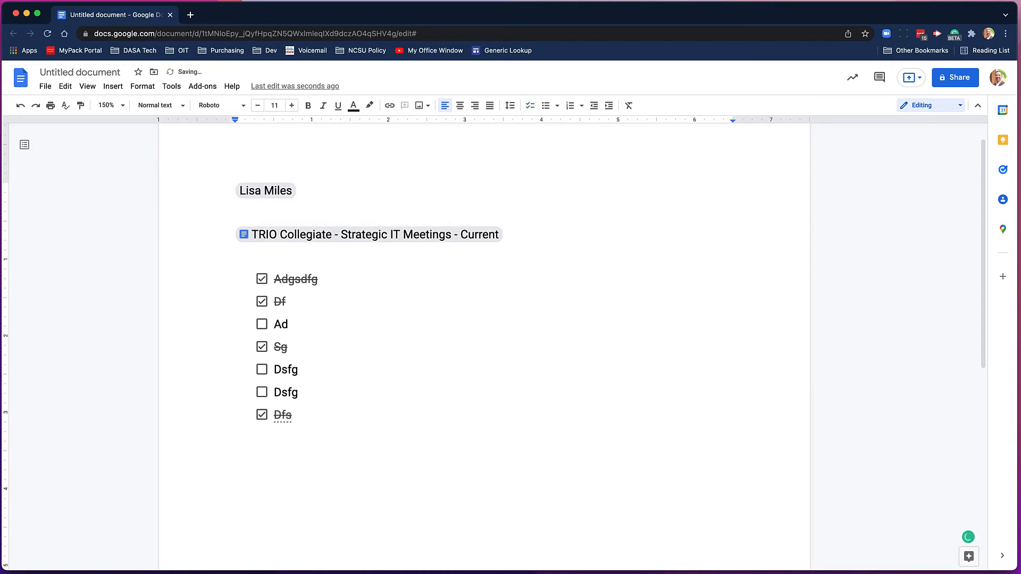
text(@)
scroll(426, 391, down, 6)
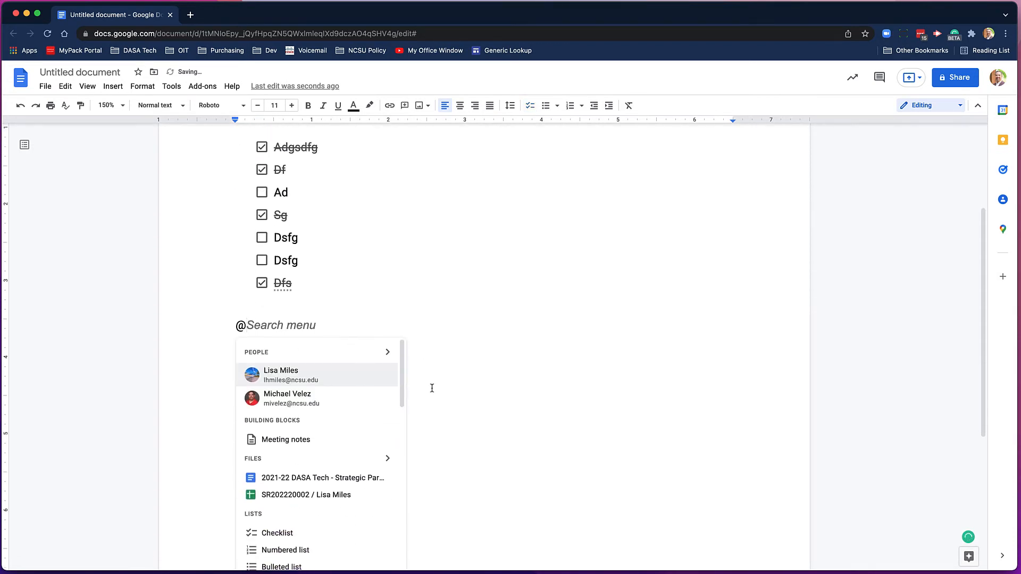
scroll(342, 317, down, 3)
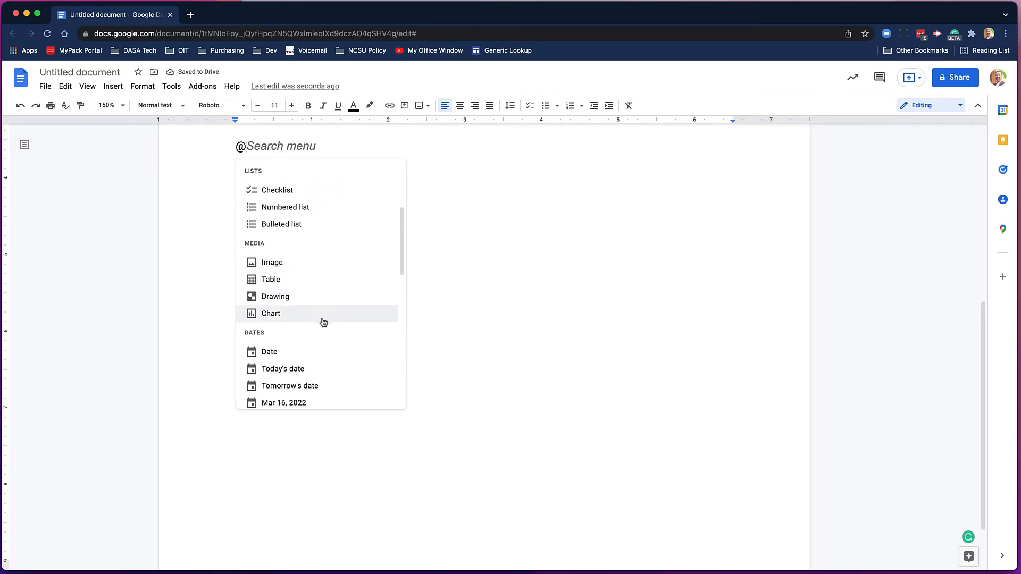
click(324, 322)
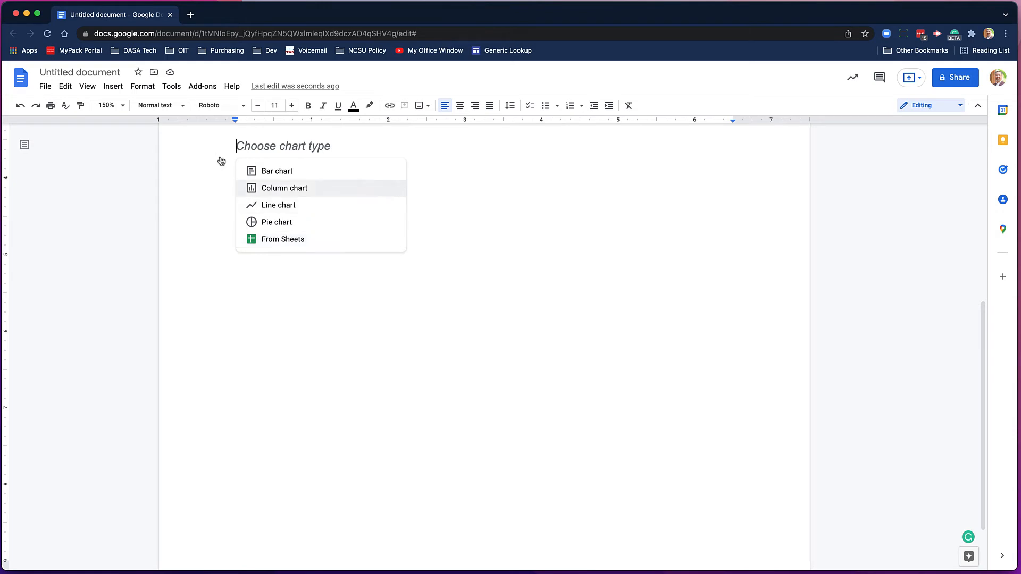
click(282, 171)
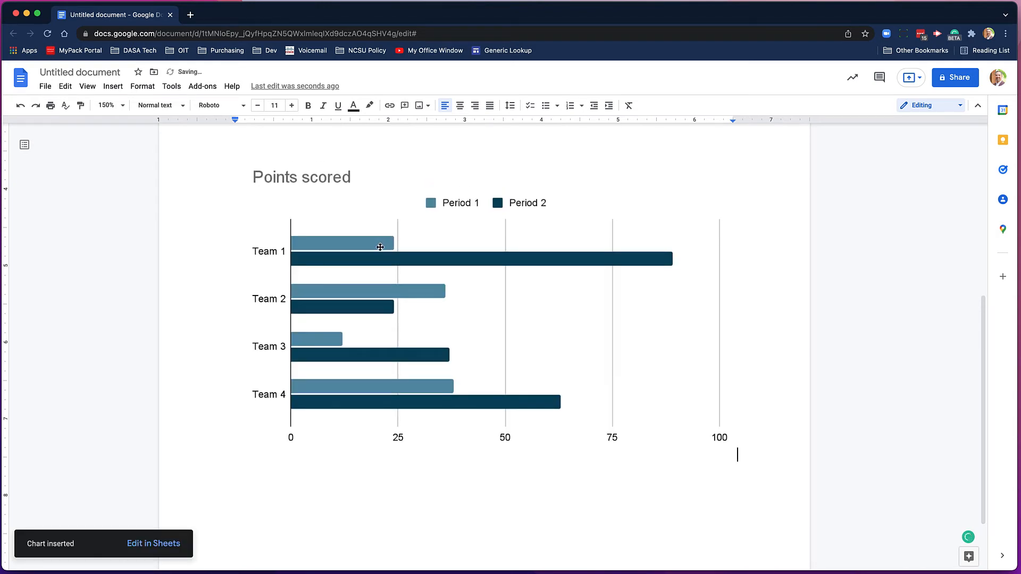
Step: Open the bar chart's linked source spreadsheet, view it, and close it to return to the document
click(380, 247)
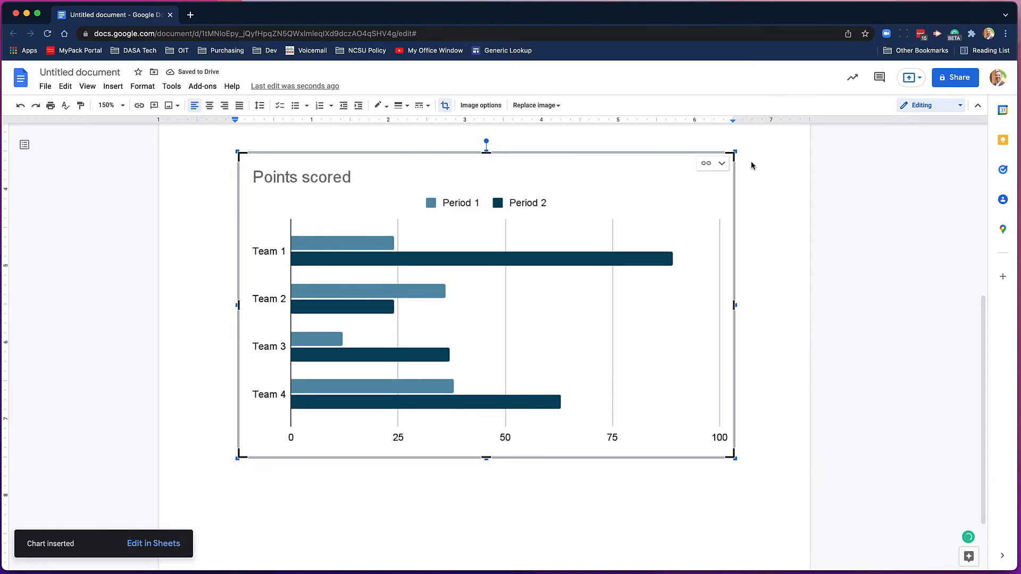
click(708, 164)
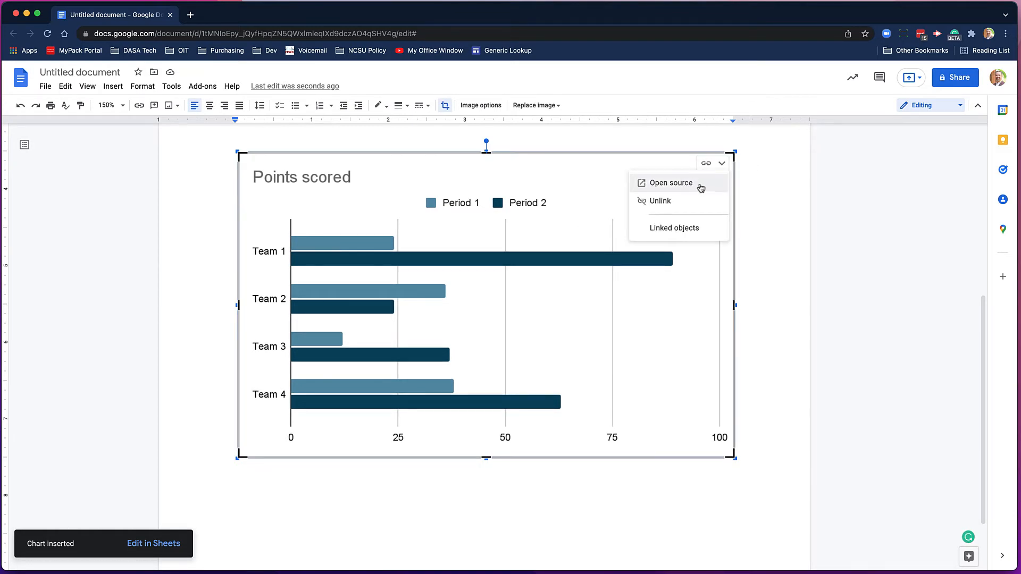
click(672, 183)
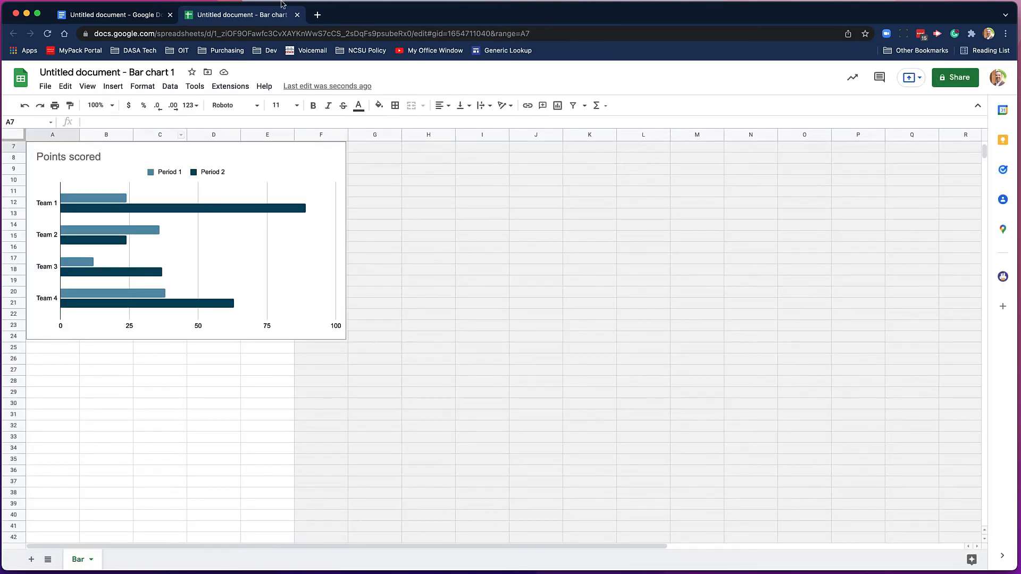
click(298, 15)
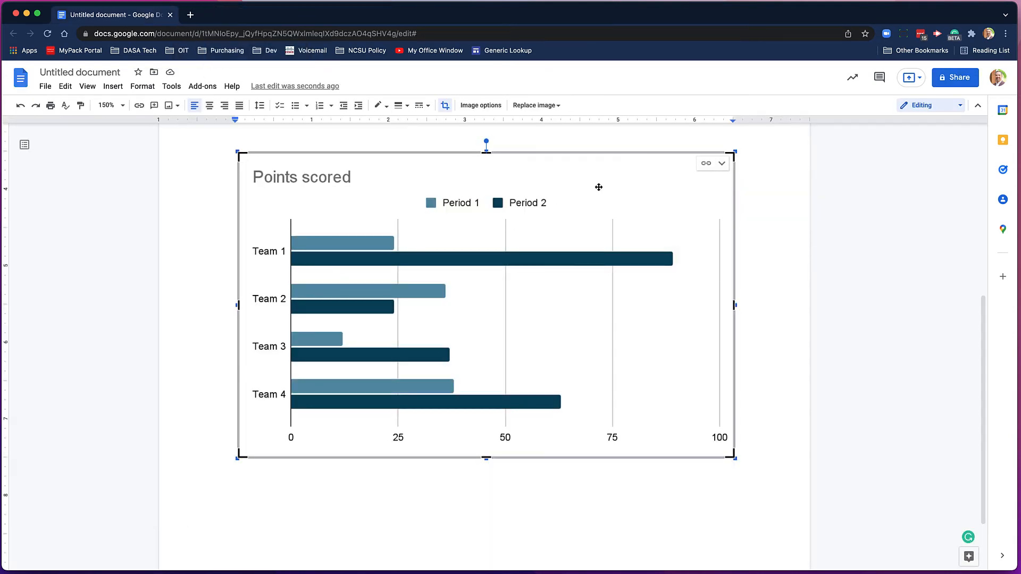
Step: Delete the bar chart and the entire checklist below the file chip
key(BackSpace)
scroll(292, 225, up, 5)
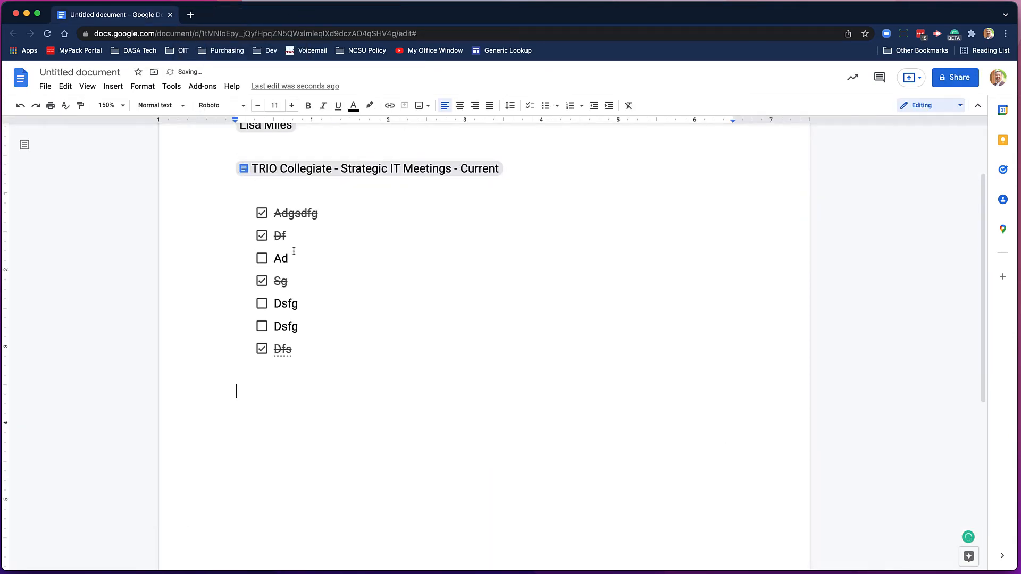
drag(299, 403, 202, 221)
key(BackSpace)
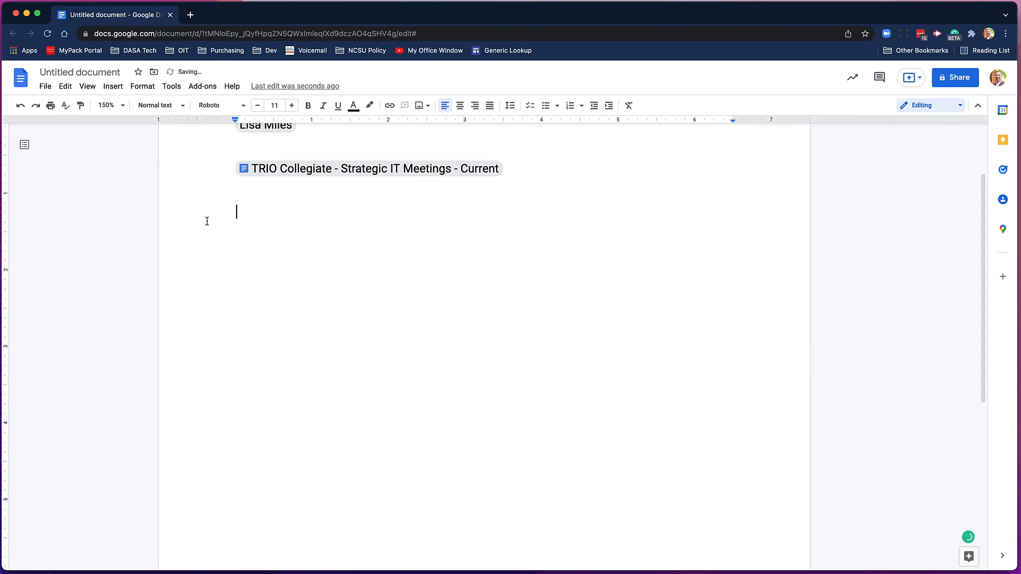
Step: Insert the Department Metrics Review calendar event below the file chip using the @ menu and expand it into meeting notes
text(@)
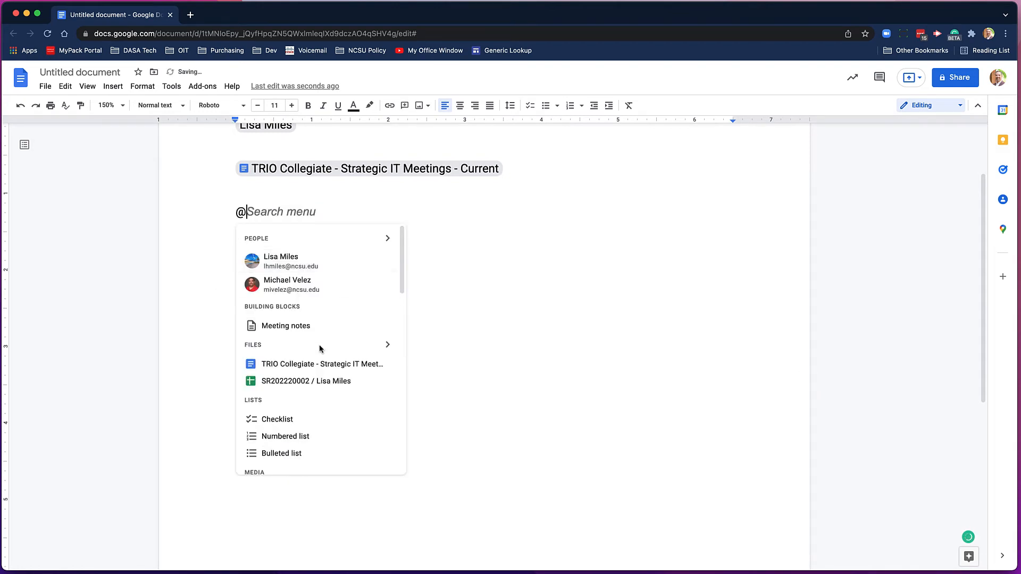
scroll(319, 349, down, 5)
scroll(326, 348, down, 2)
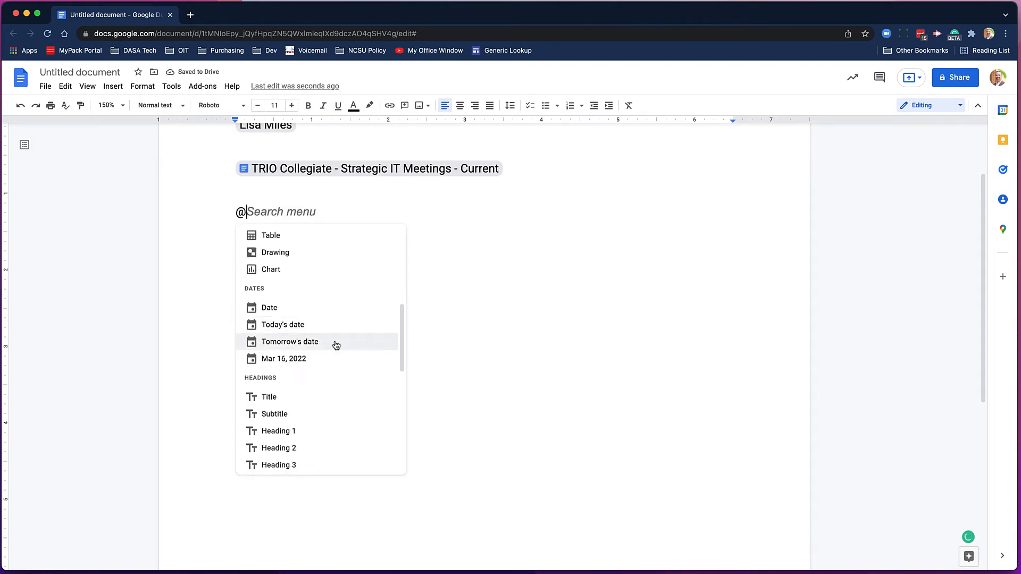
scroll(321, 330, down, 4)
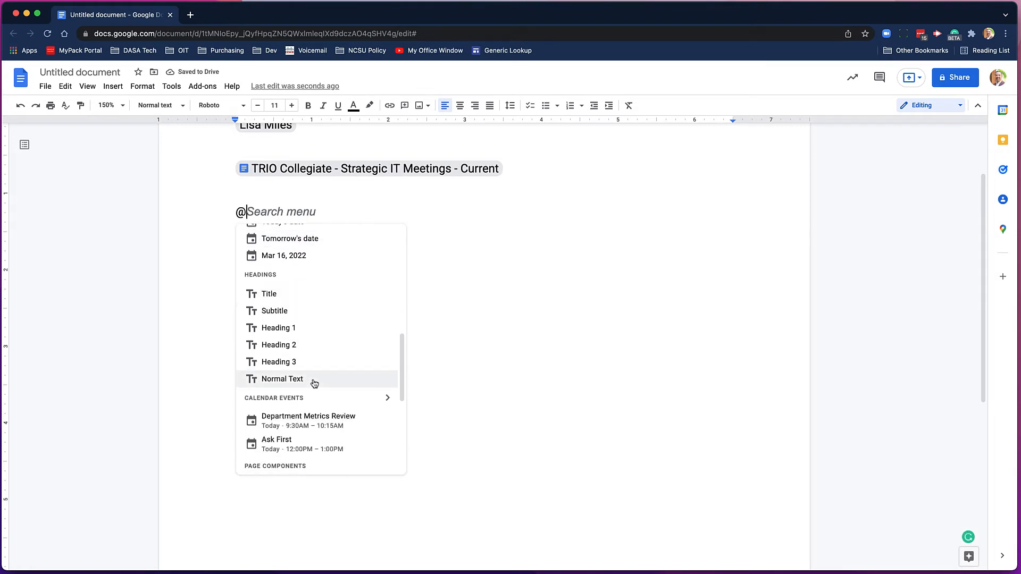
scroll(310, 357, down, 5)
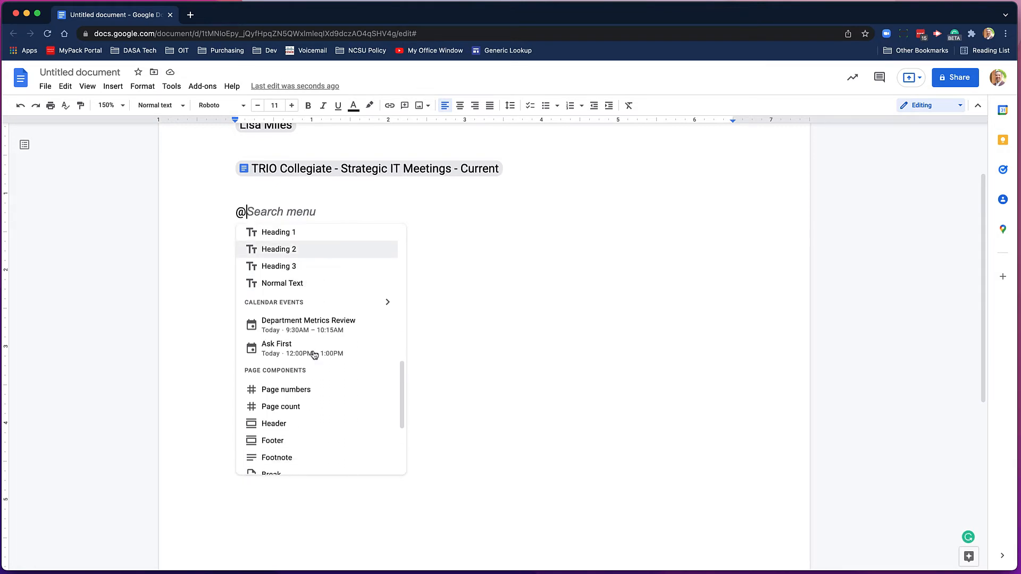
click(327, 297)
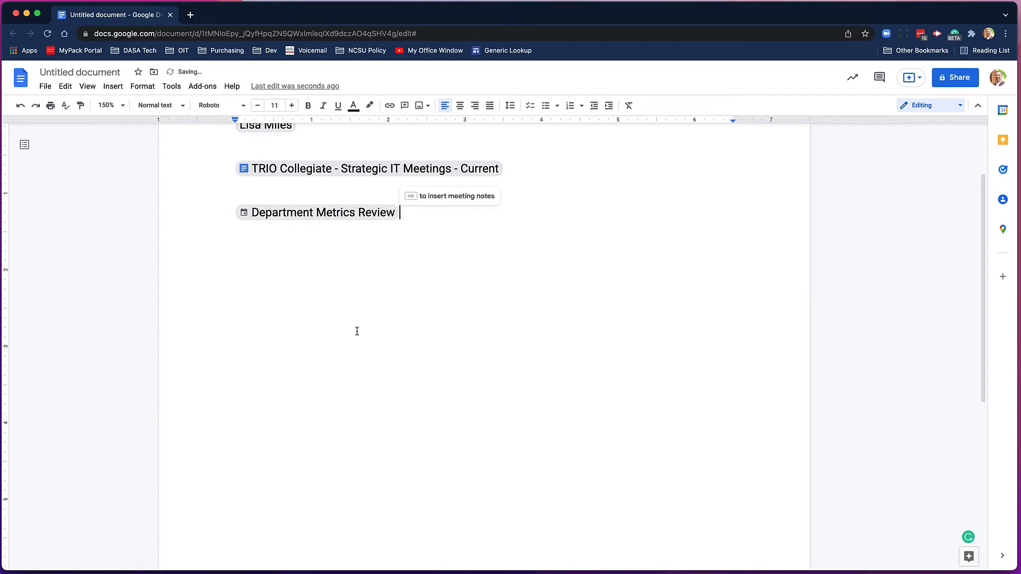
key(Tab)
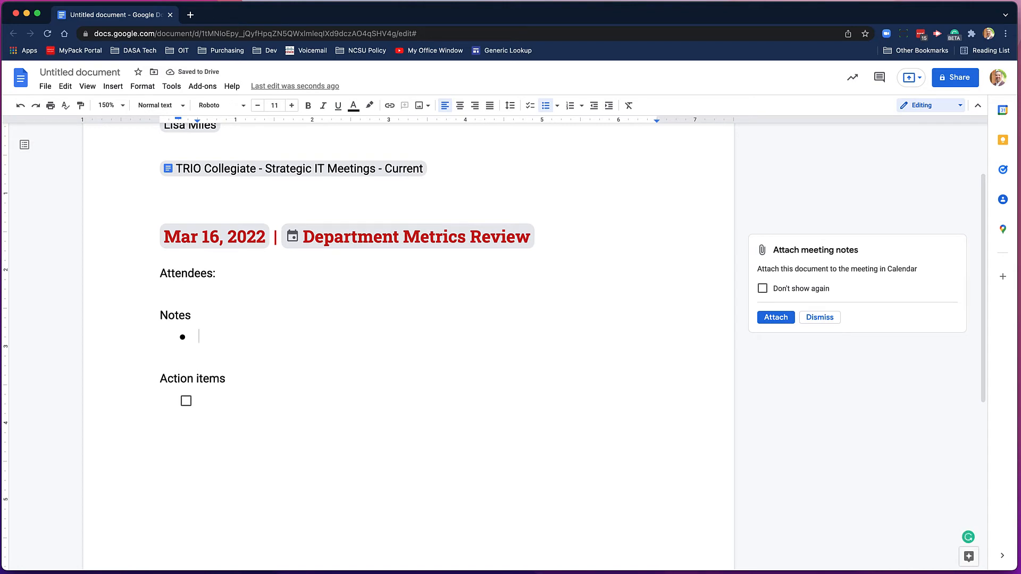
Step: Undo the insertion of the Department Metrics Review meeting notes and event chip
key(super+z)
key(super+z)
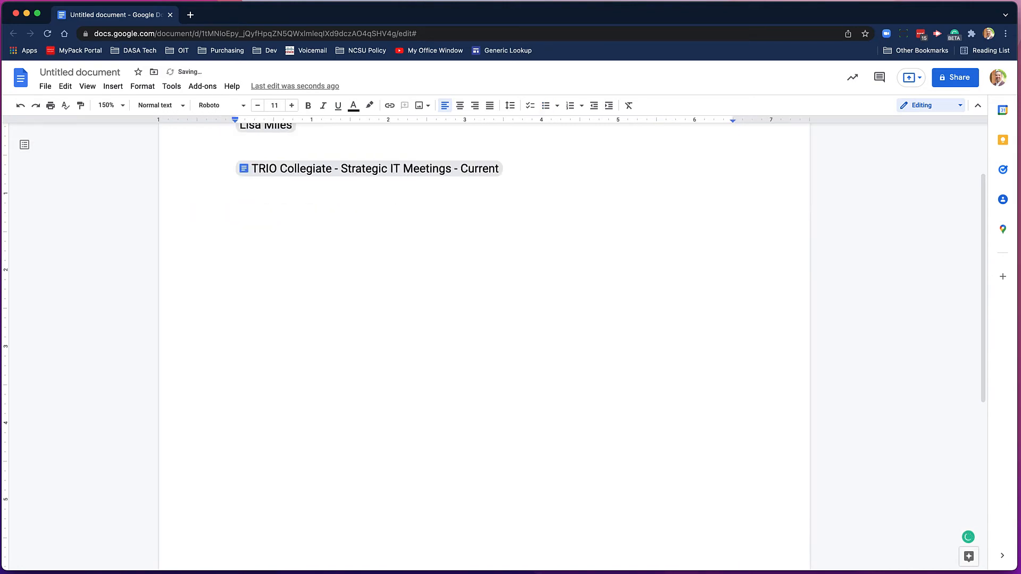
Step: Add a text watermark reading DRAFT to the document using the @ menu
text(@)
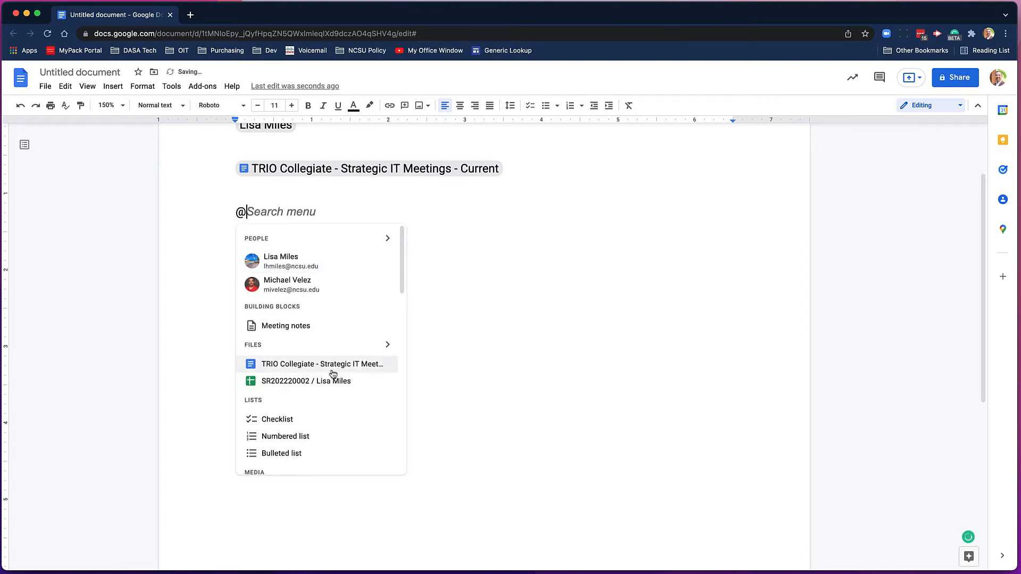
scroll(334, 378, down, 5)
scroll(335, 376, up, 3)
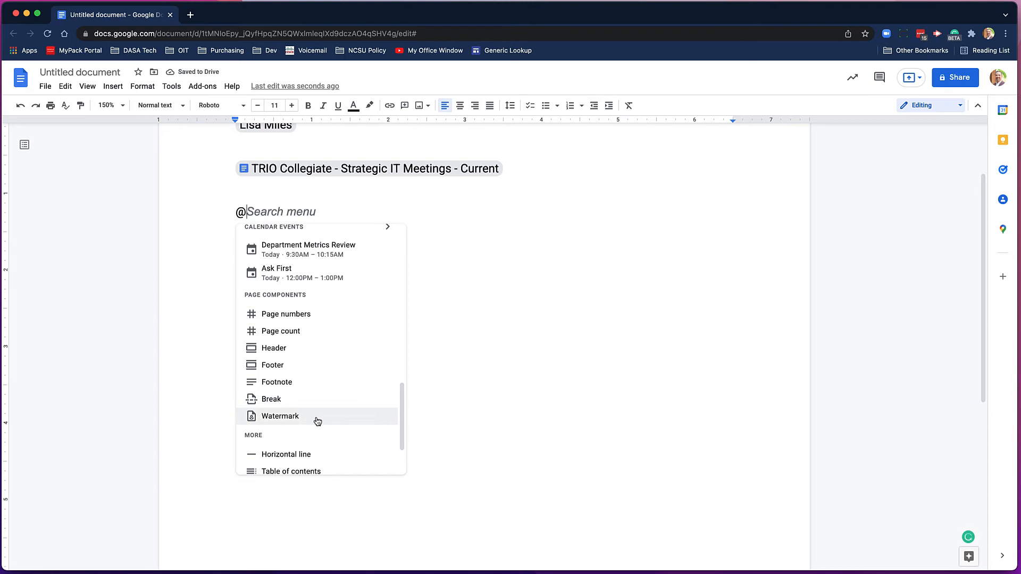
click(317, 417)
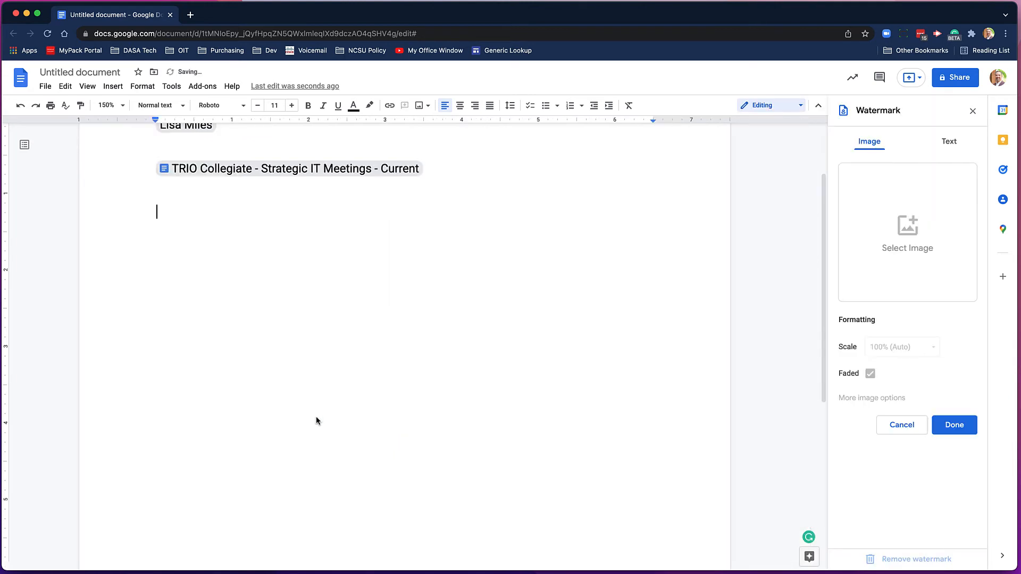
click(949, 141)
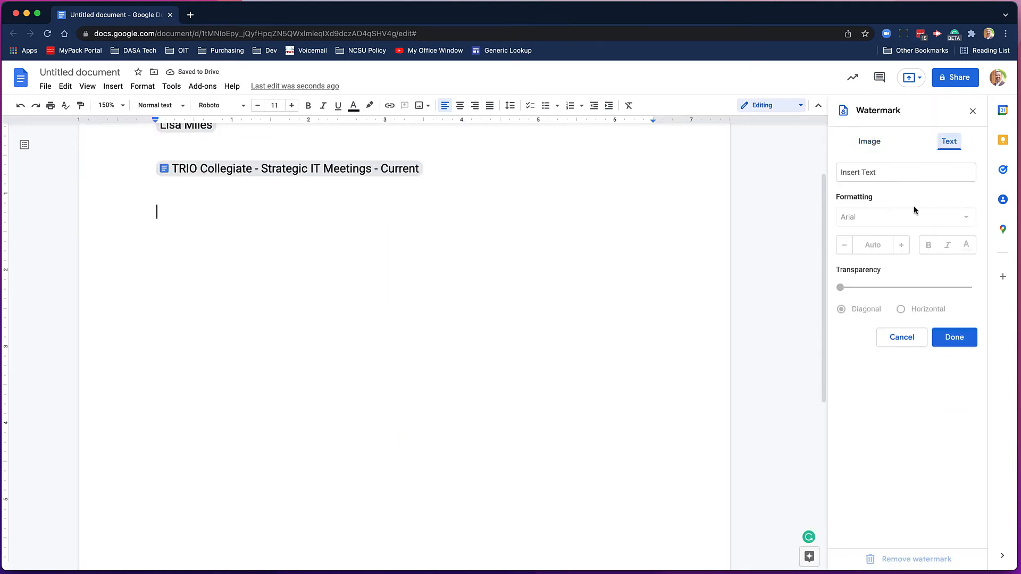
click(886, 170)
text(DRAFT)
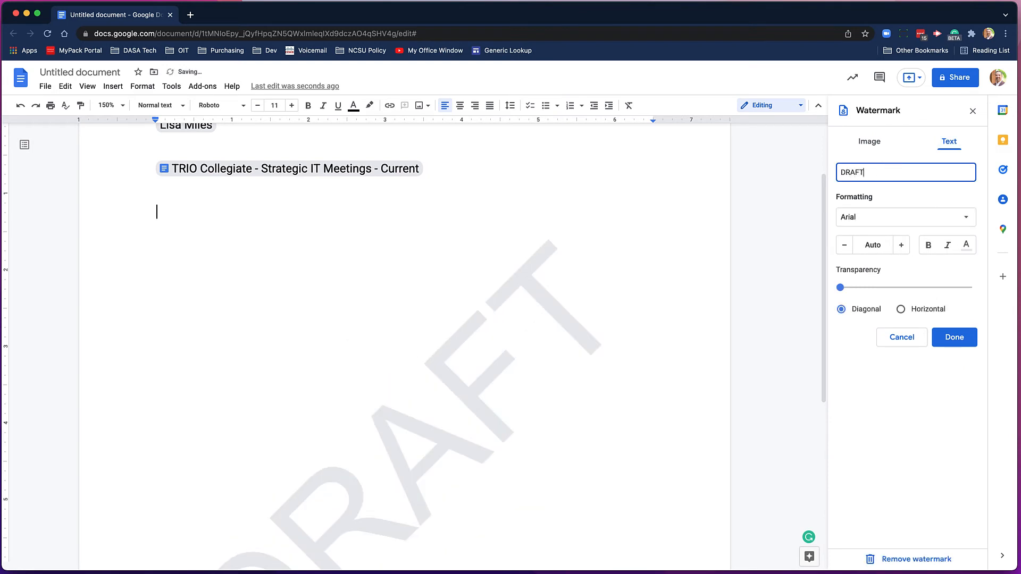
Step: Set the DRAFT watermark's font to Roboto Slab and its size to 200
click(915, 217)
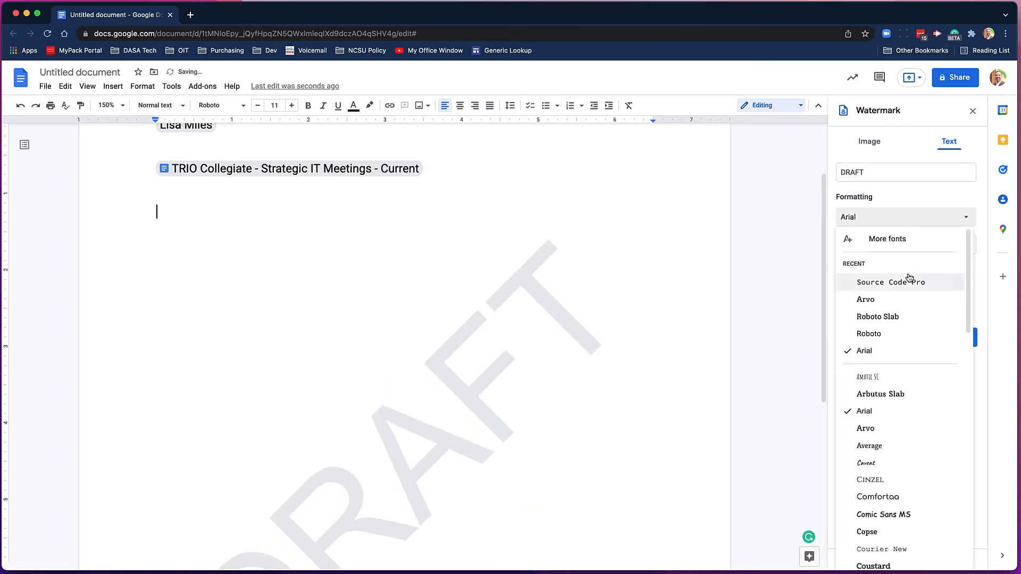
click(908, 318)
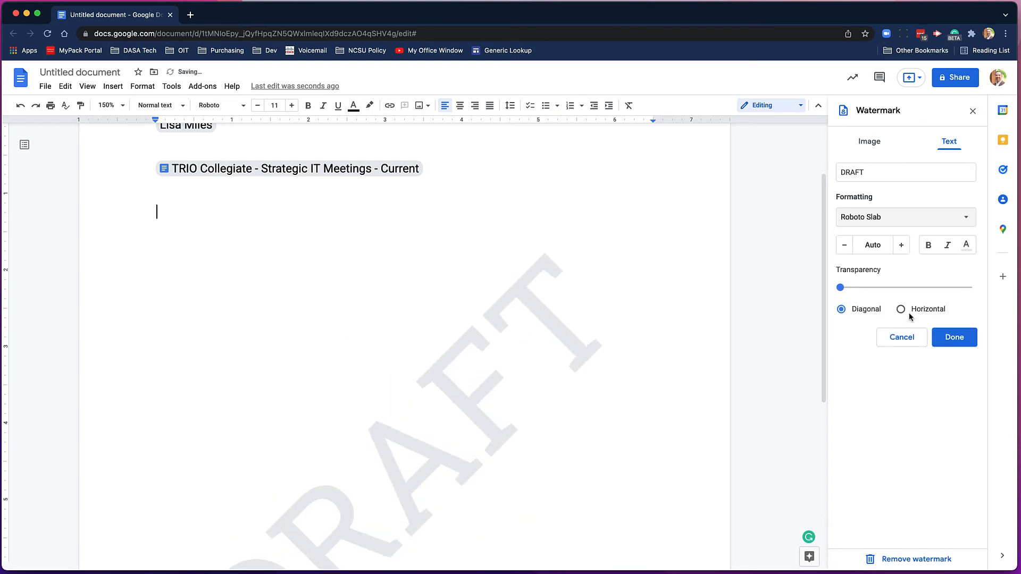
click(881, 246)
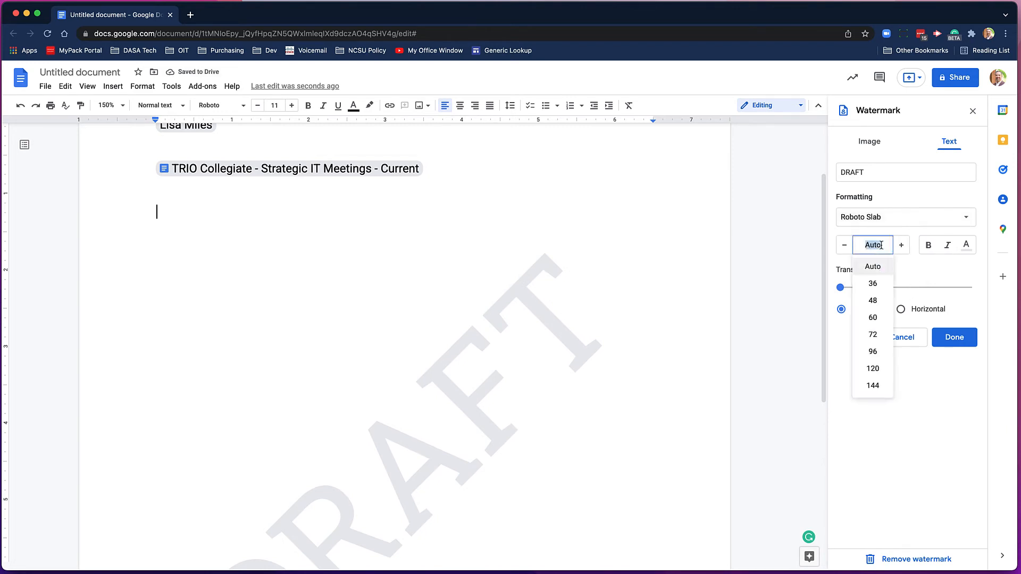
text(200)
key(Return)
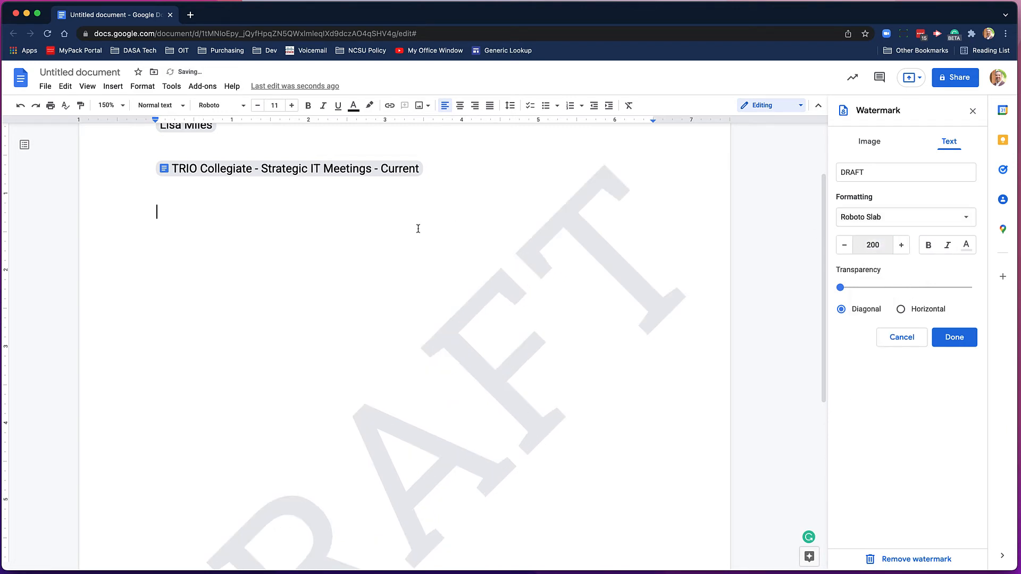
Step: Try the DRAFT watermark in horizontal orientation and return it to diagonal
scroll(358, 256, down, 5)
scroll(358, 256, down, 3)
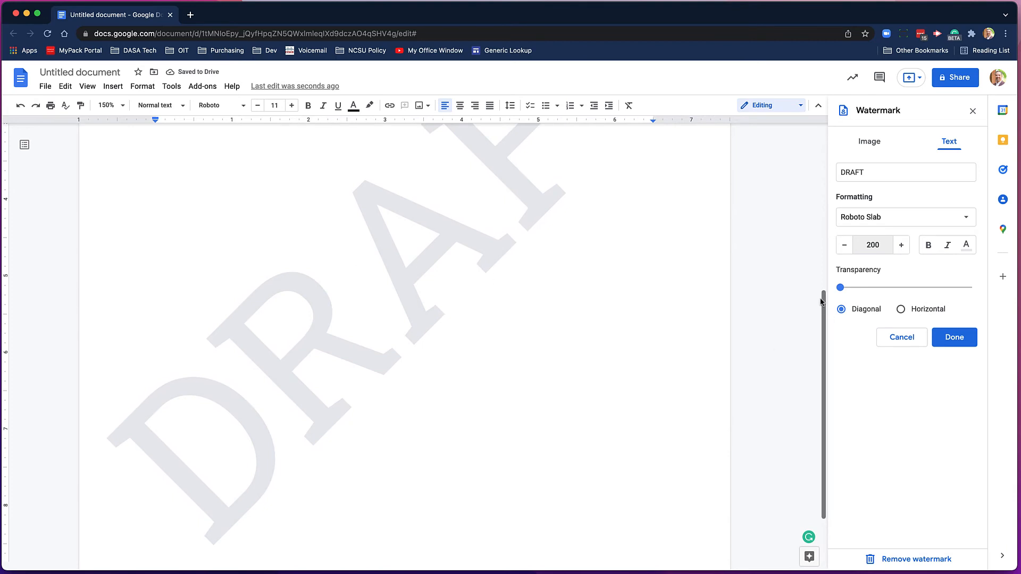
click(901, 309)
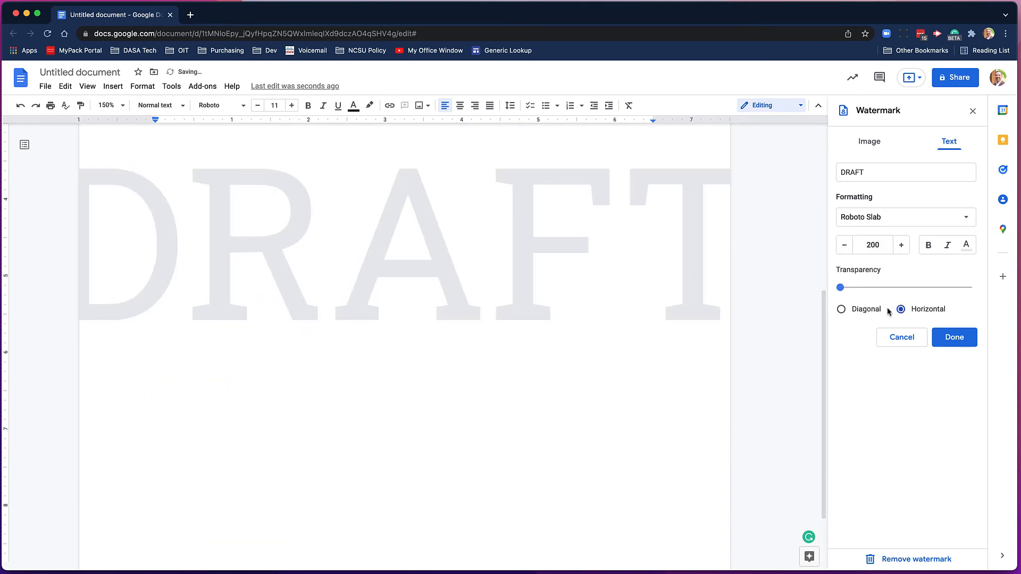
click(870, 311)
Step: Raise the DRAFT watermark's transparency to about three quarters of its range and close the watermark settings
drag(841, 288, 936, 288)
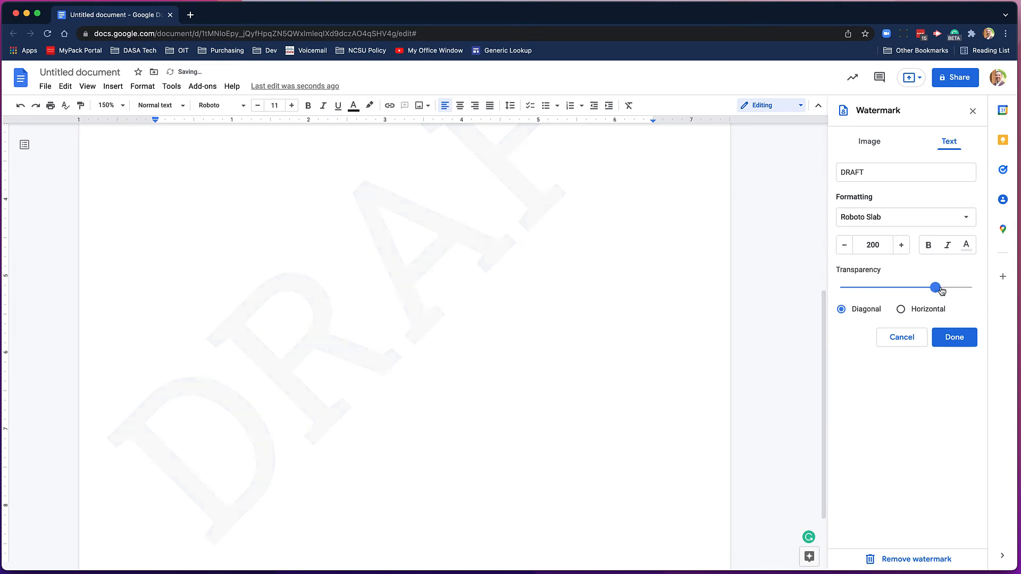
scroll(355, 263, up, 4)
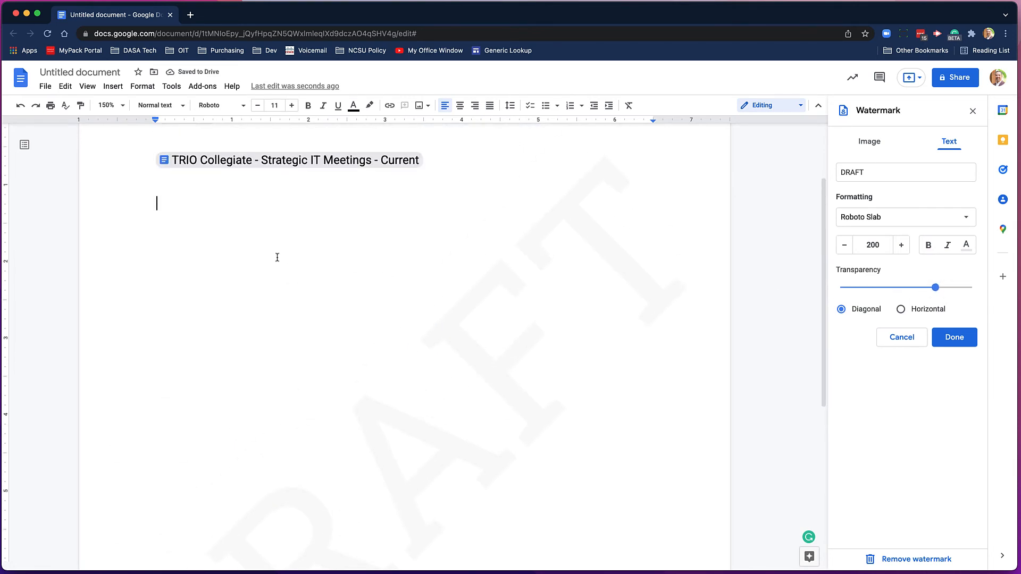
click(973, 111)
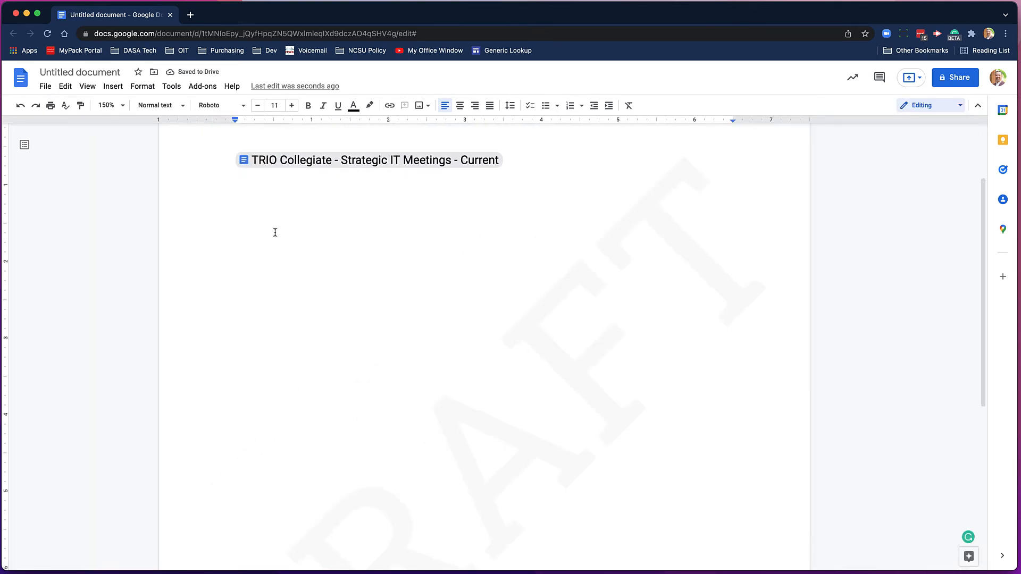
Step: Show the document outline and add the summary "A demonstration of google docs features!"
click(25, 146)
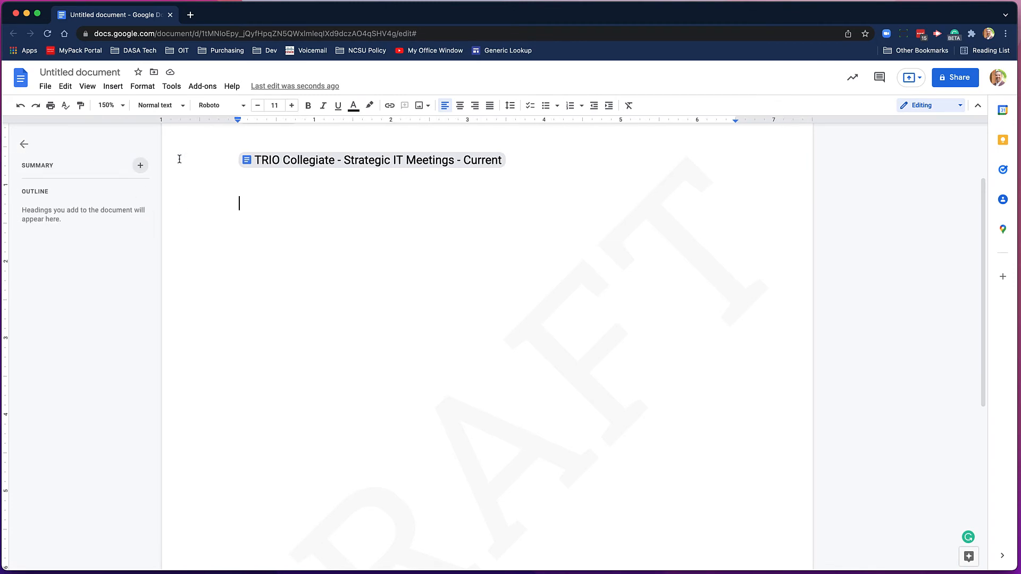
click(139, 165)
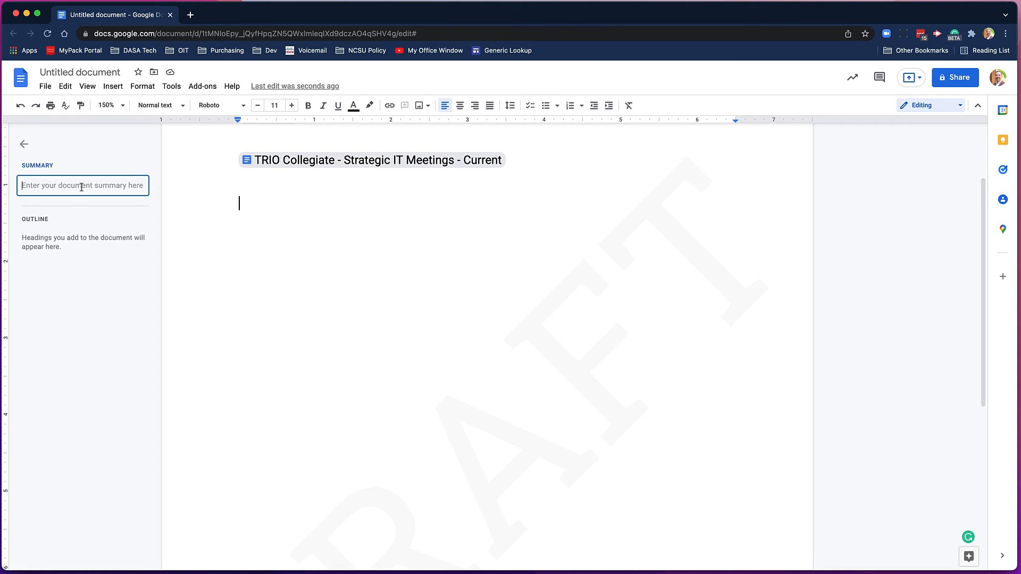
text(A de,om)
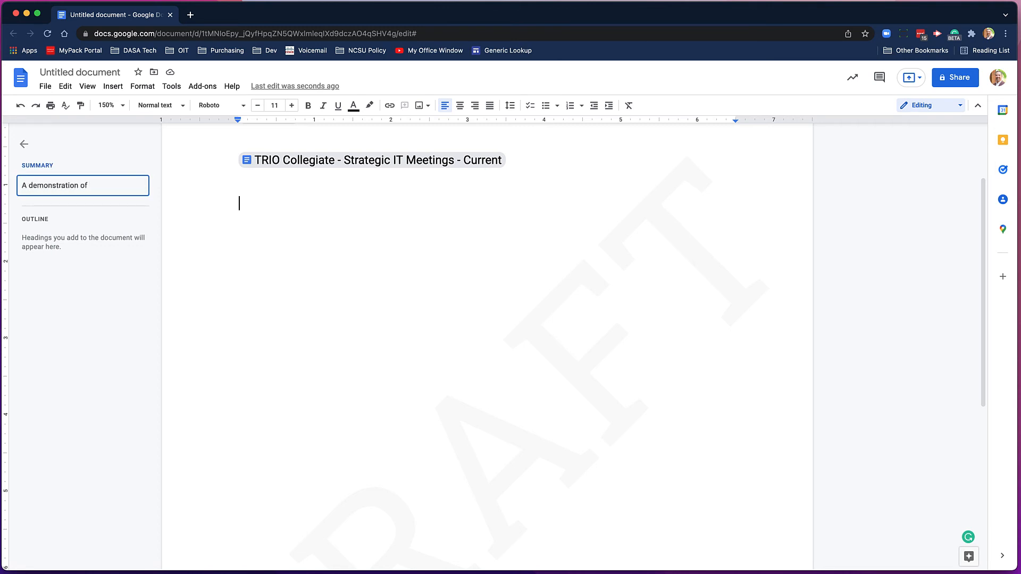
text(nstration of google docs features!)
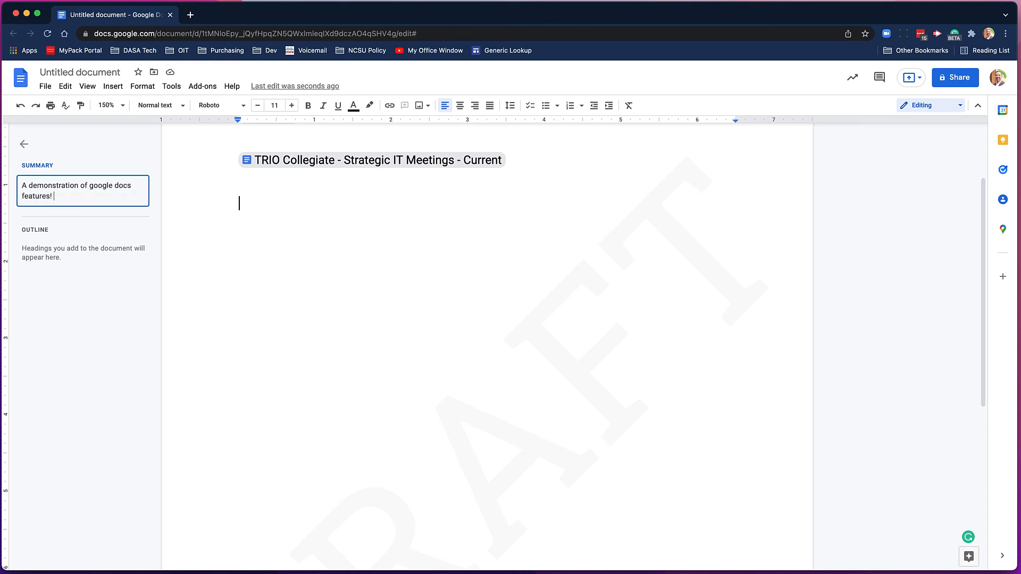
click(321, 247)
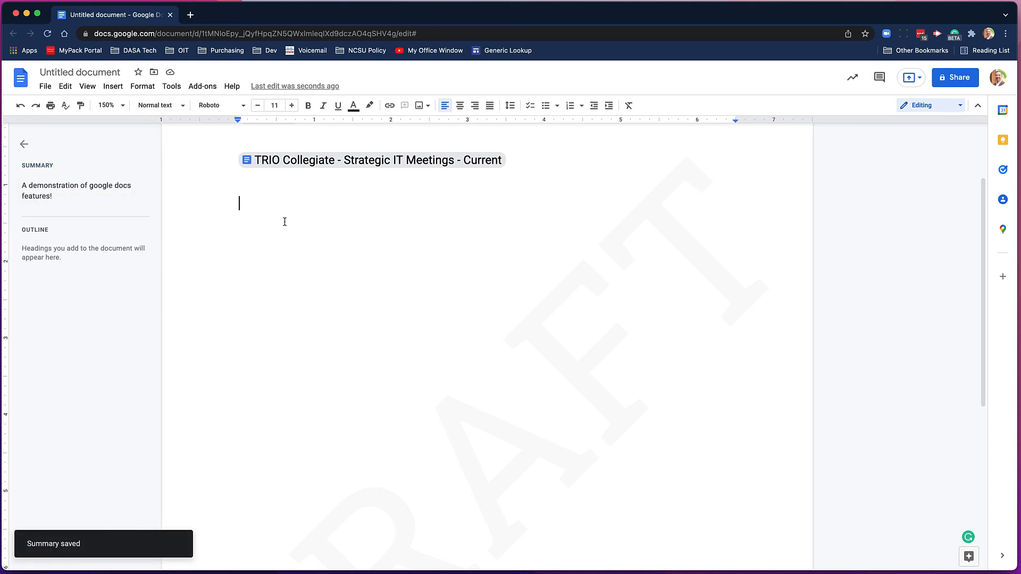
Step: Enter the lines Title, Overview, Topic 1 and Sub Topic 1.1 below the file chip, separated by blank lines
text(Title)
key(Return)
key(Return)
text(head)
key(BackSpace)
key(BackSpace)
key(BackSpace)
key(BackSpace)
text(Overview)
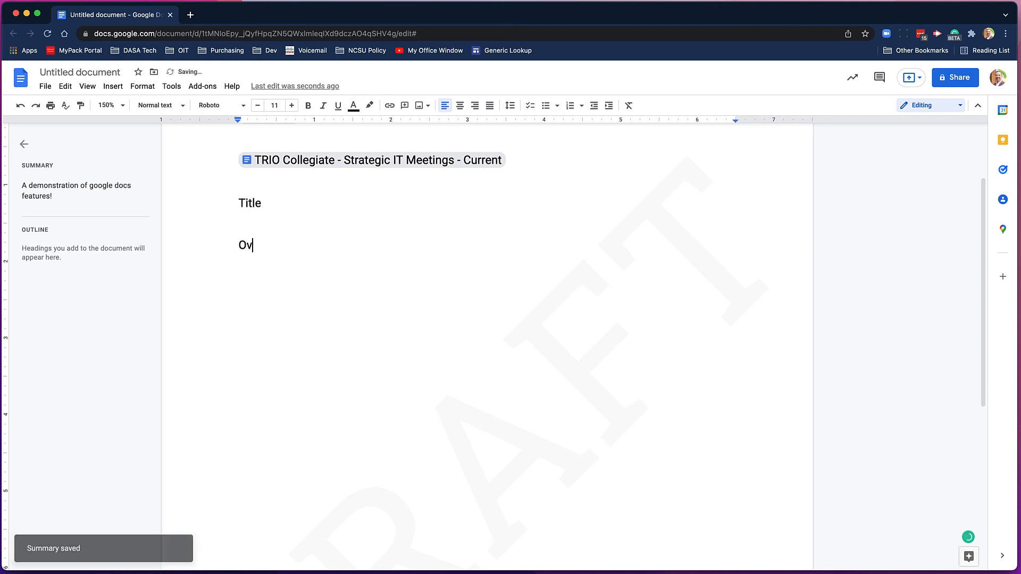
key(Return)
key(Return)
text(Topic 1)
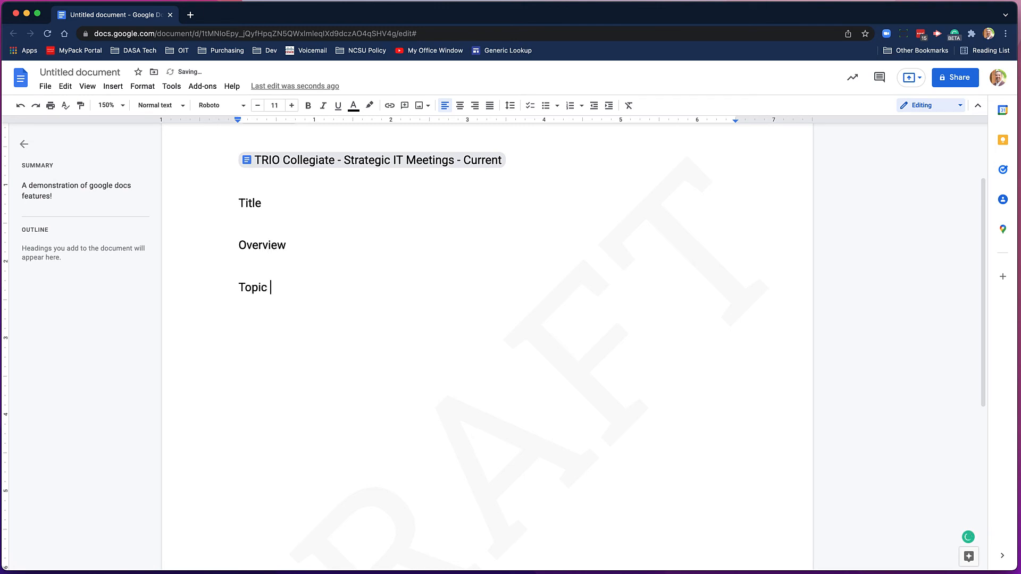
key(Return)
key(Return)
text(Sub Top)
text(ic 1.1)
Step: Apply the Title style to the Title line and Heading 1 to the Overview line
click(240, 202)
click(159, 104)
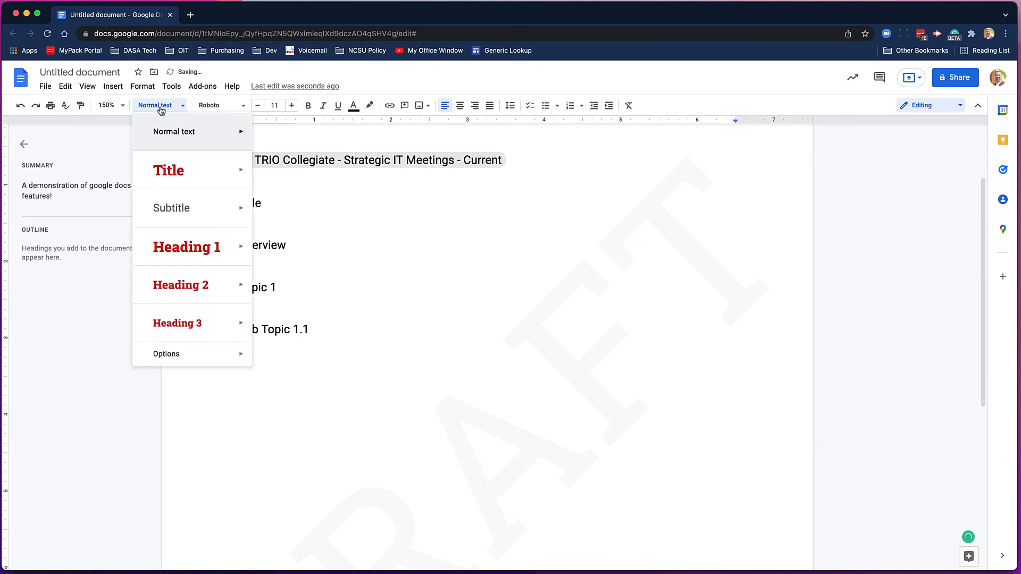
click(184, 173)
click(263, 296)
click(160, 105)
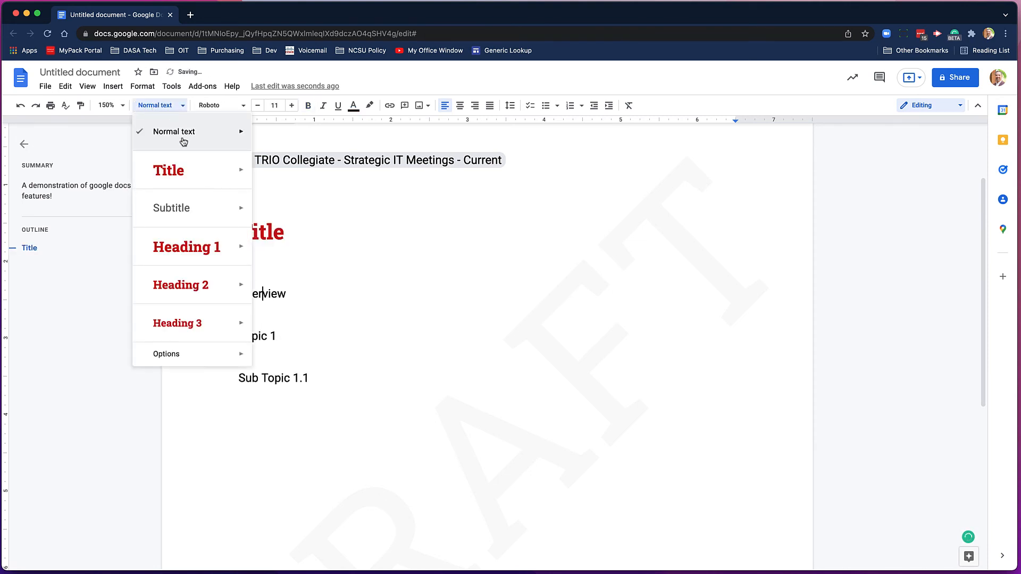
click(184, 258)
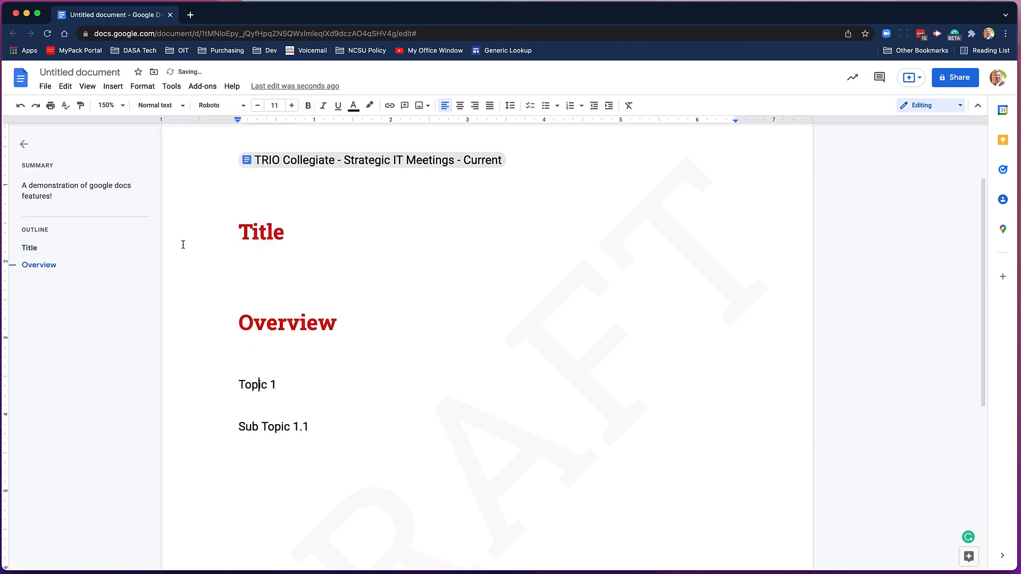
Step: Apply Heading 2 to the Topic 1 line and Heading 3 to the Sub Topic 1.1 line
click(150, 107)
click(180, 281)
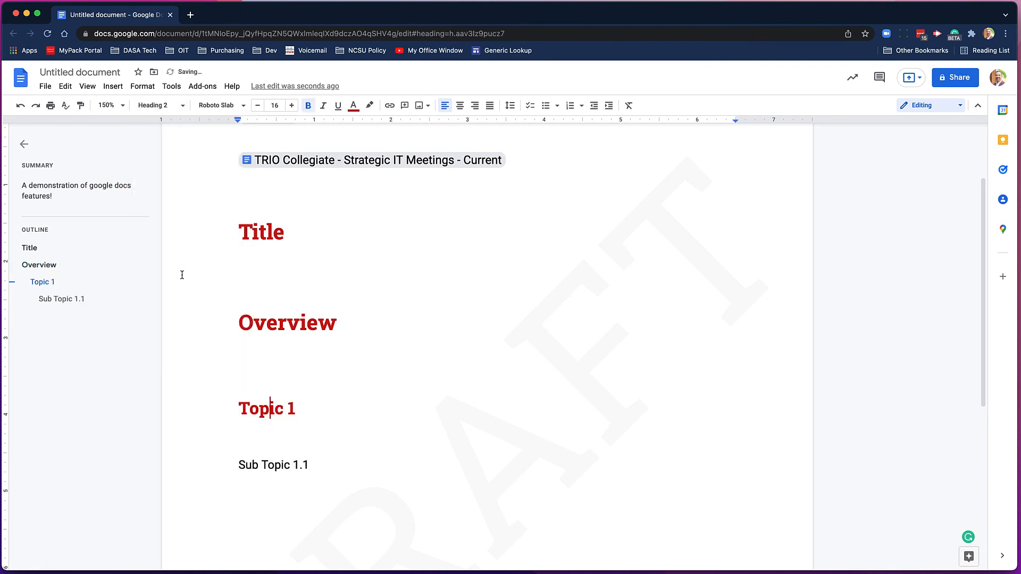
click(277, 458)
click(157, 105)
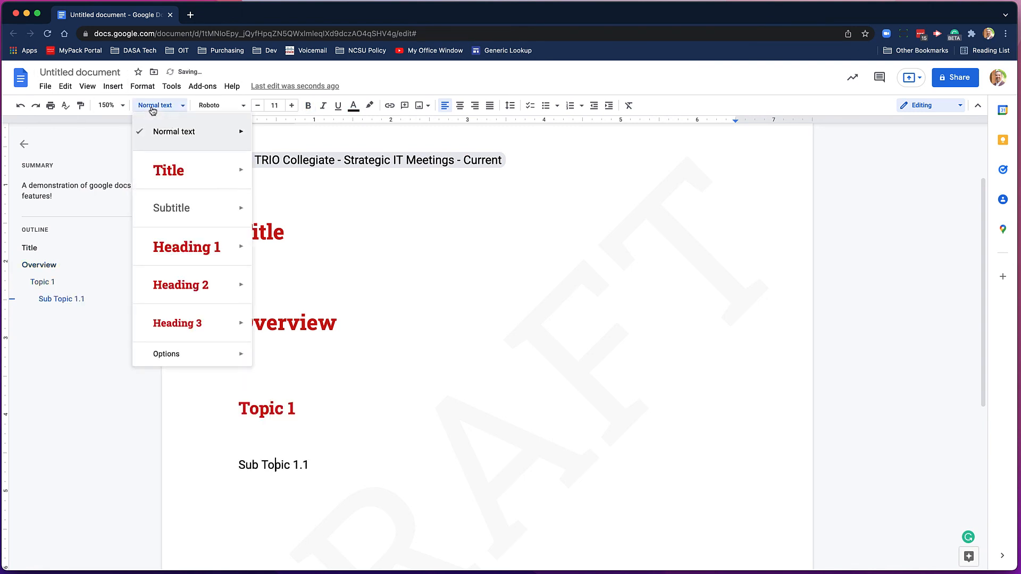
click(222, 315)
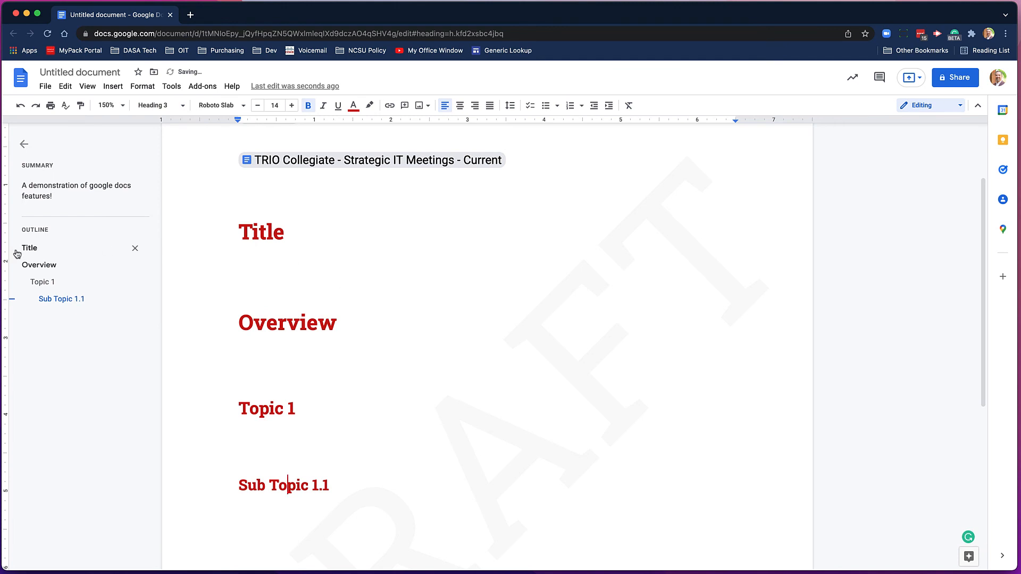
Step: Jump between the Topic 1, Overview, Title and Sub Topic 1.1 headings through the document outline, ending at Title
click(47, 287)
click(39, 267)
click(32, 251)
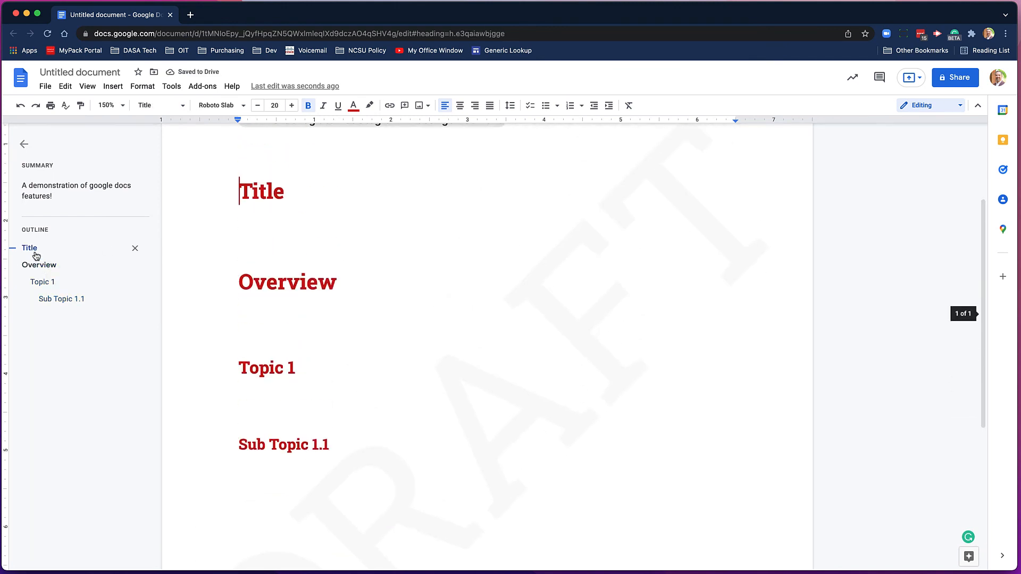
click(47, 283)
click(56, 299)
click(32, 250)
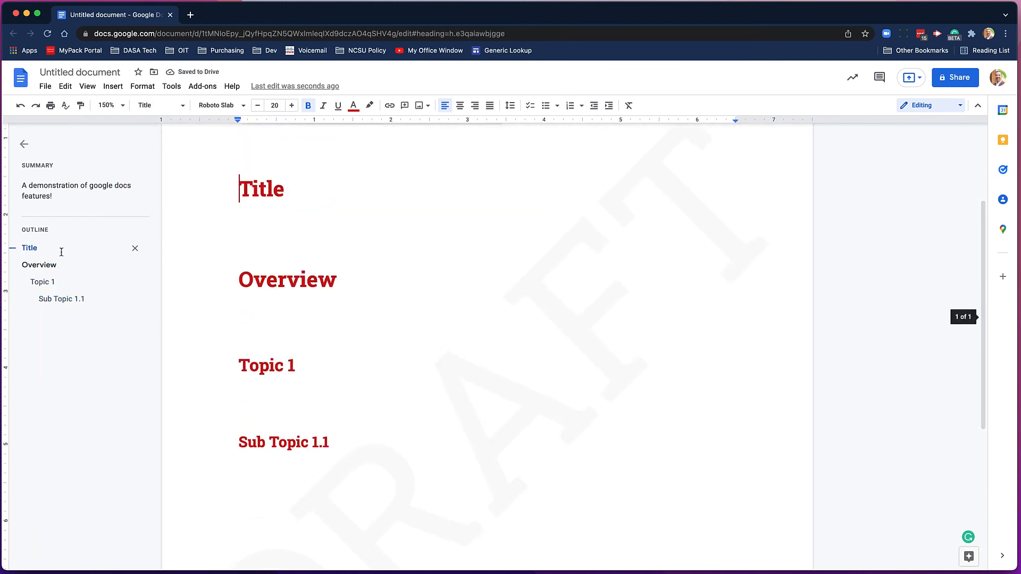
Step: Add an empty line between the file chip and the Title heading
scroll(296, 283, up, 3)
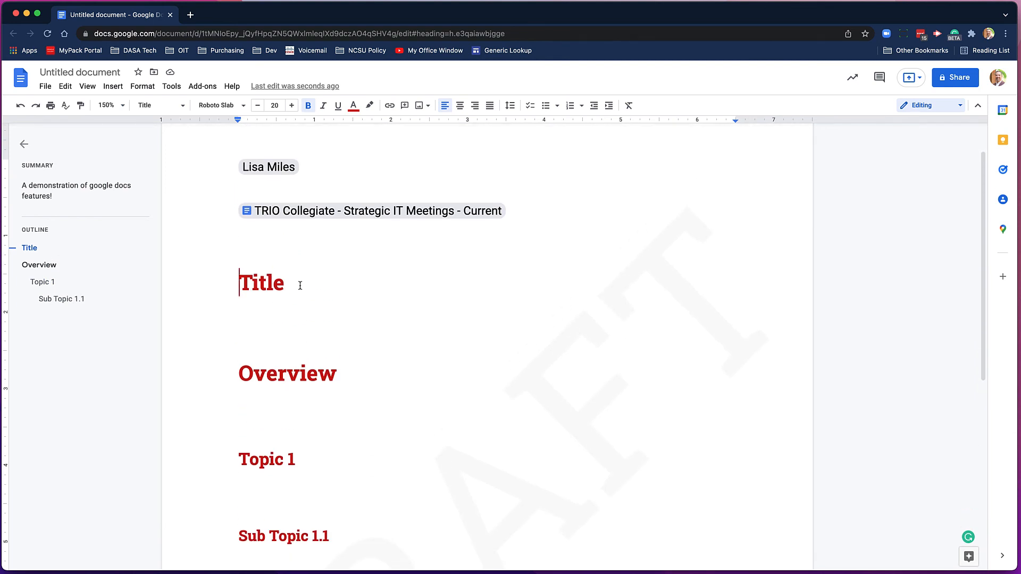
scroll(323, 283, up, 2)
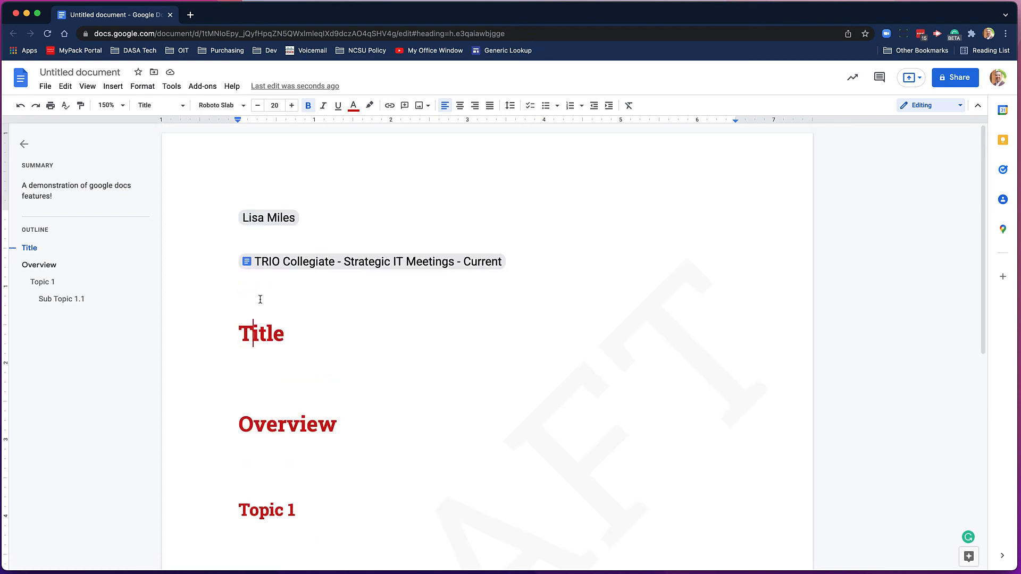
click(262, 283)
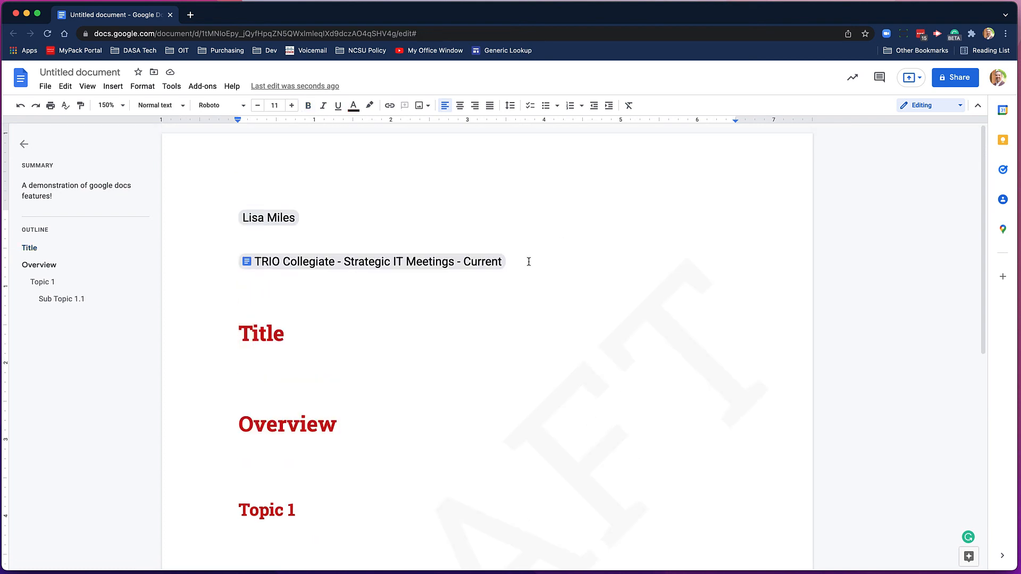
key(Return)
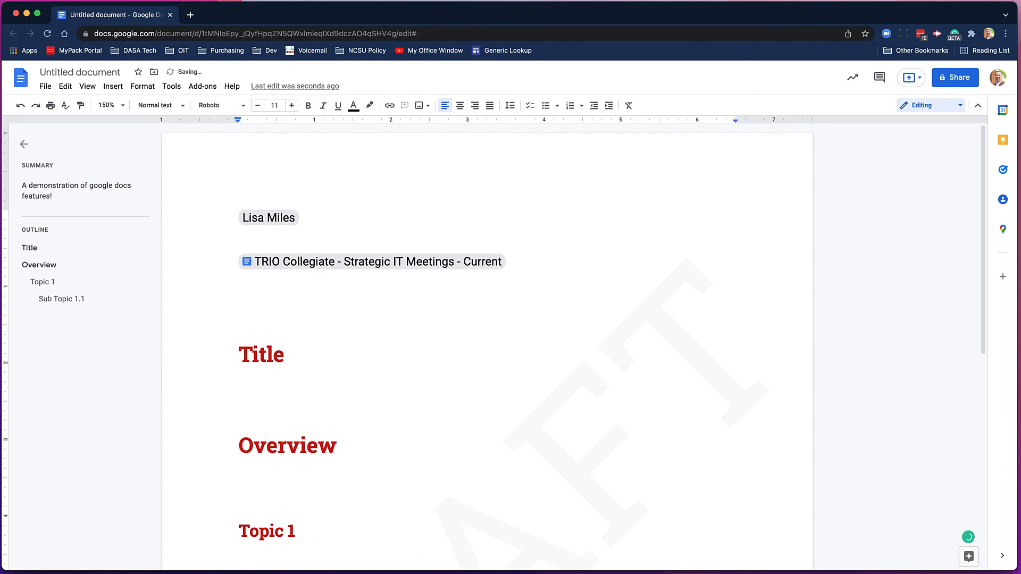